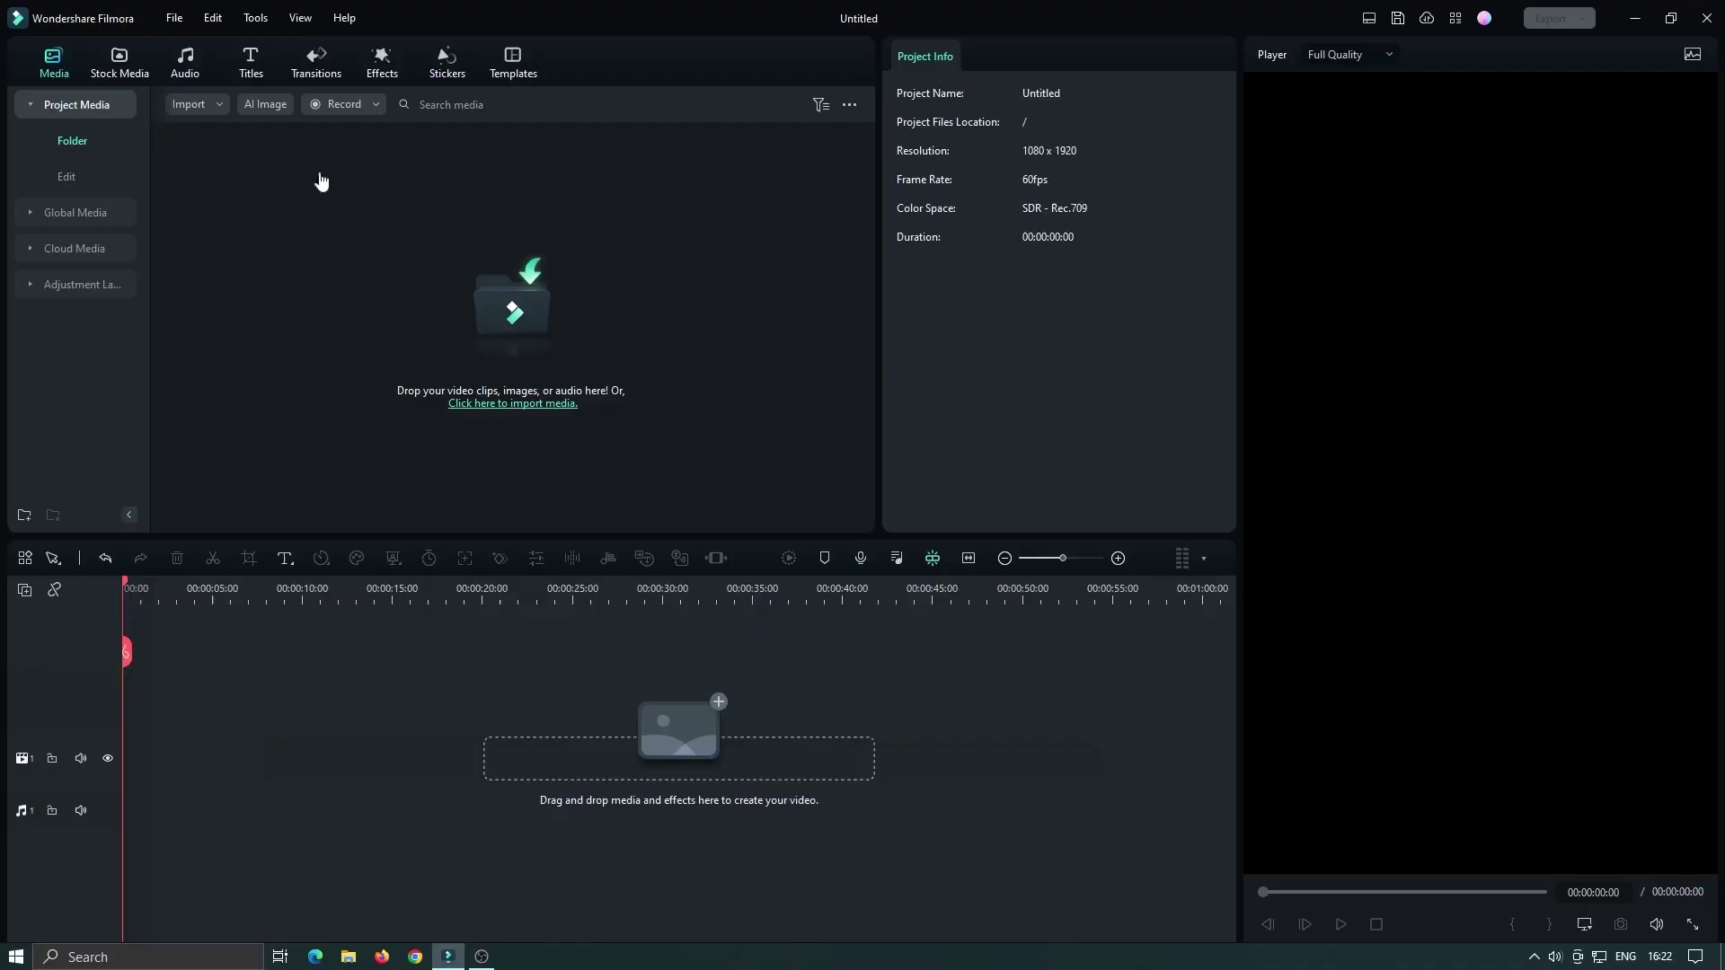
Step: Check in Help > About that the installed Filmora version is 12.4.1
left_click(343, 20)
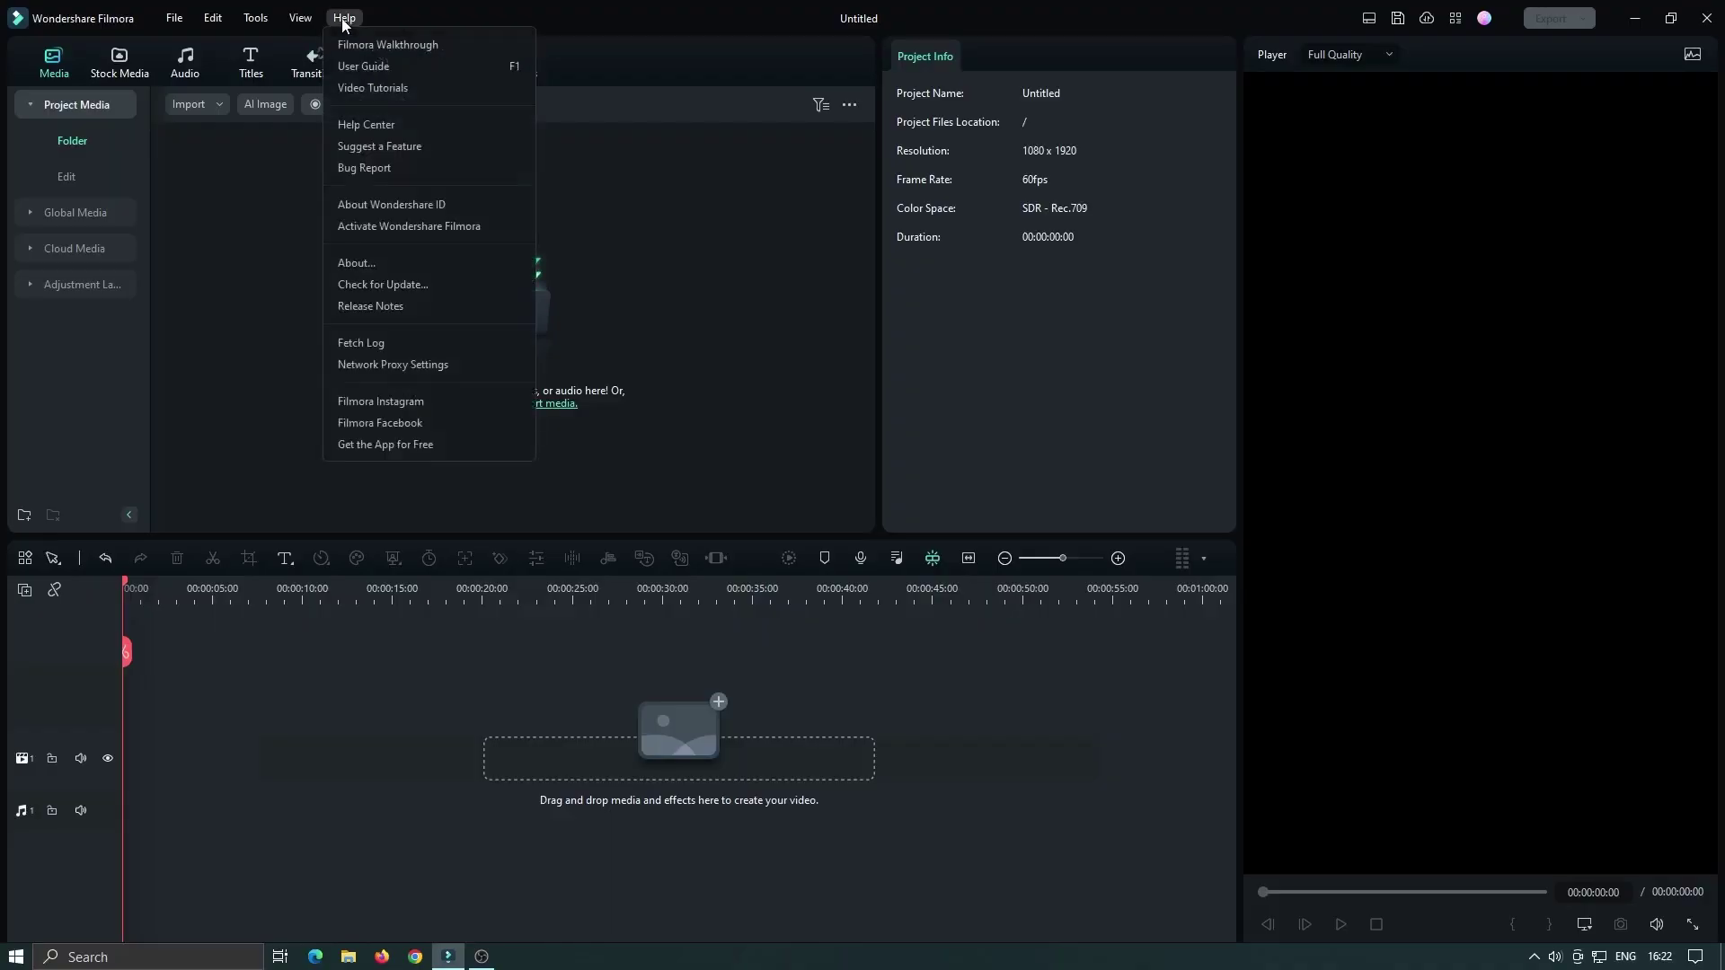
left_click(402, 273)
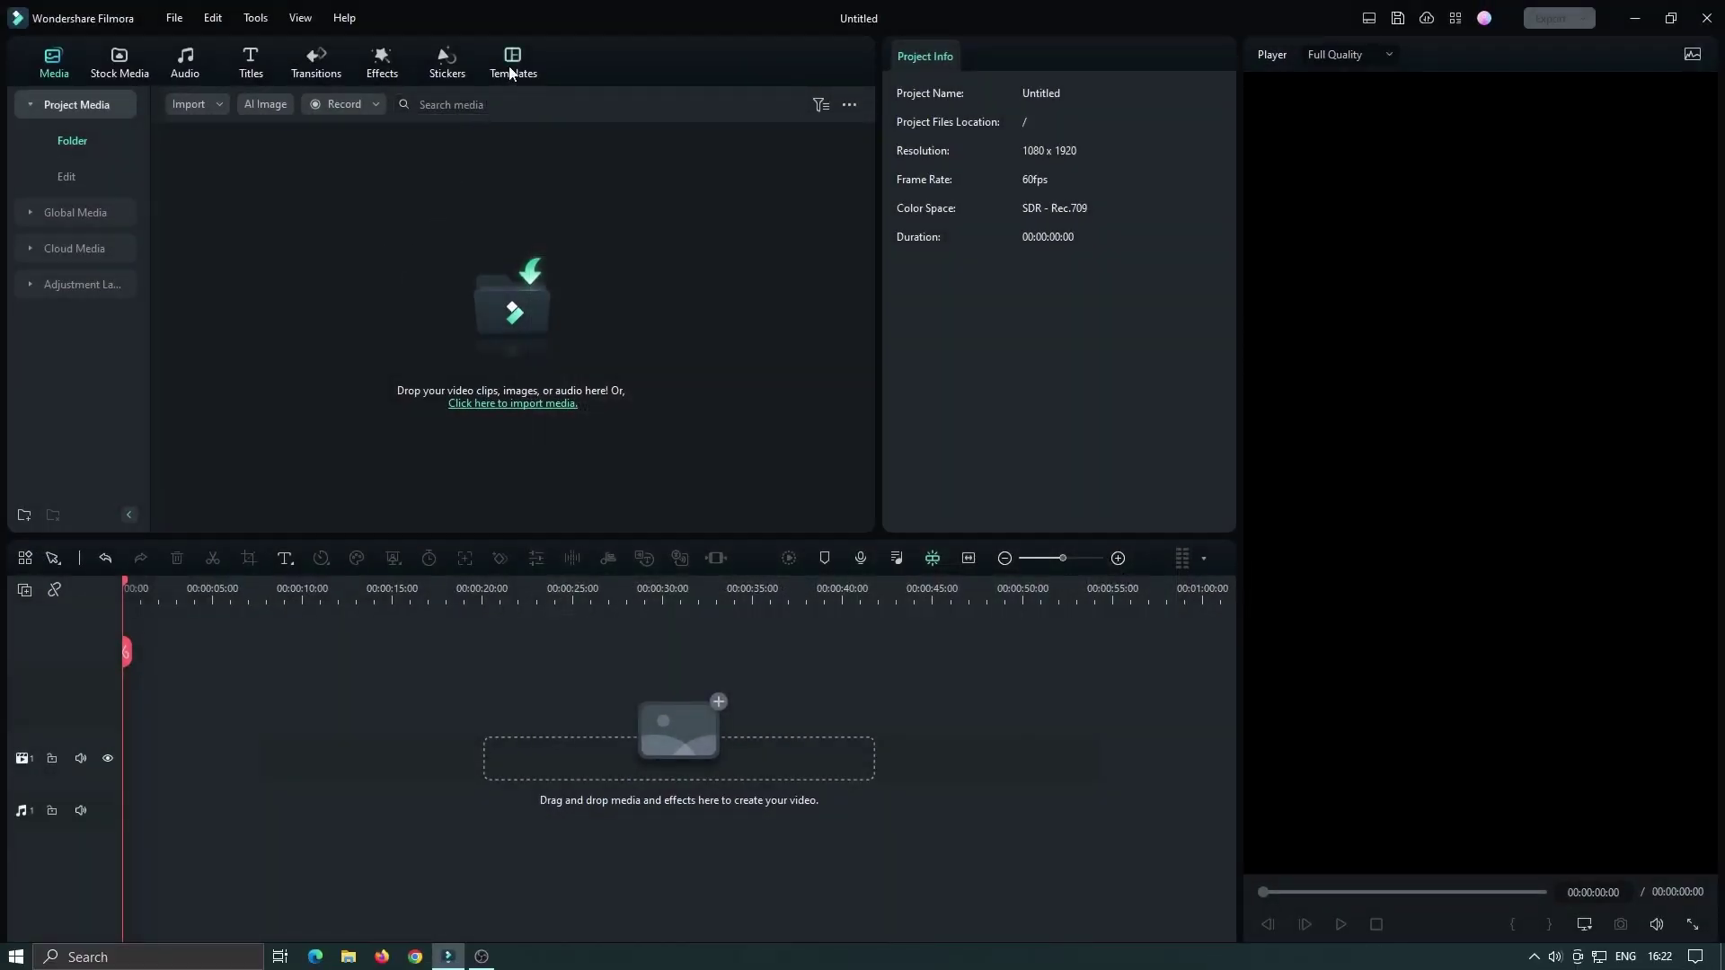
Step: Drag the Memories Of Daily Life 04 template from Templates > #FilmoraFunCollage onto the timeline
left_click(512, 63)
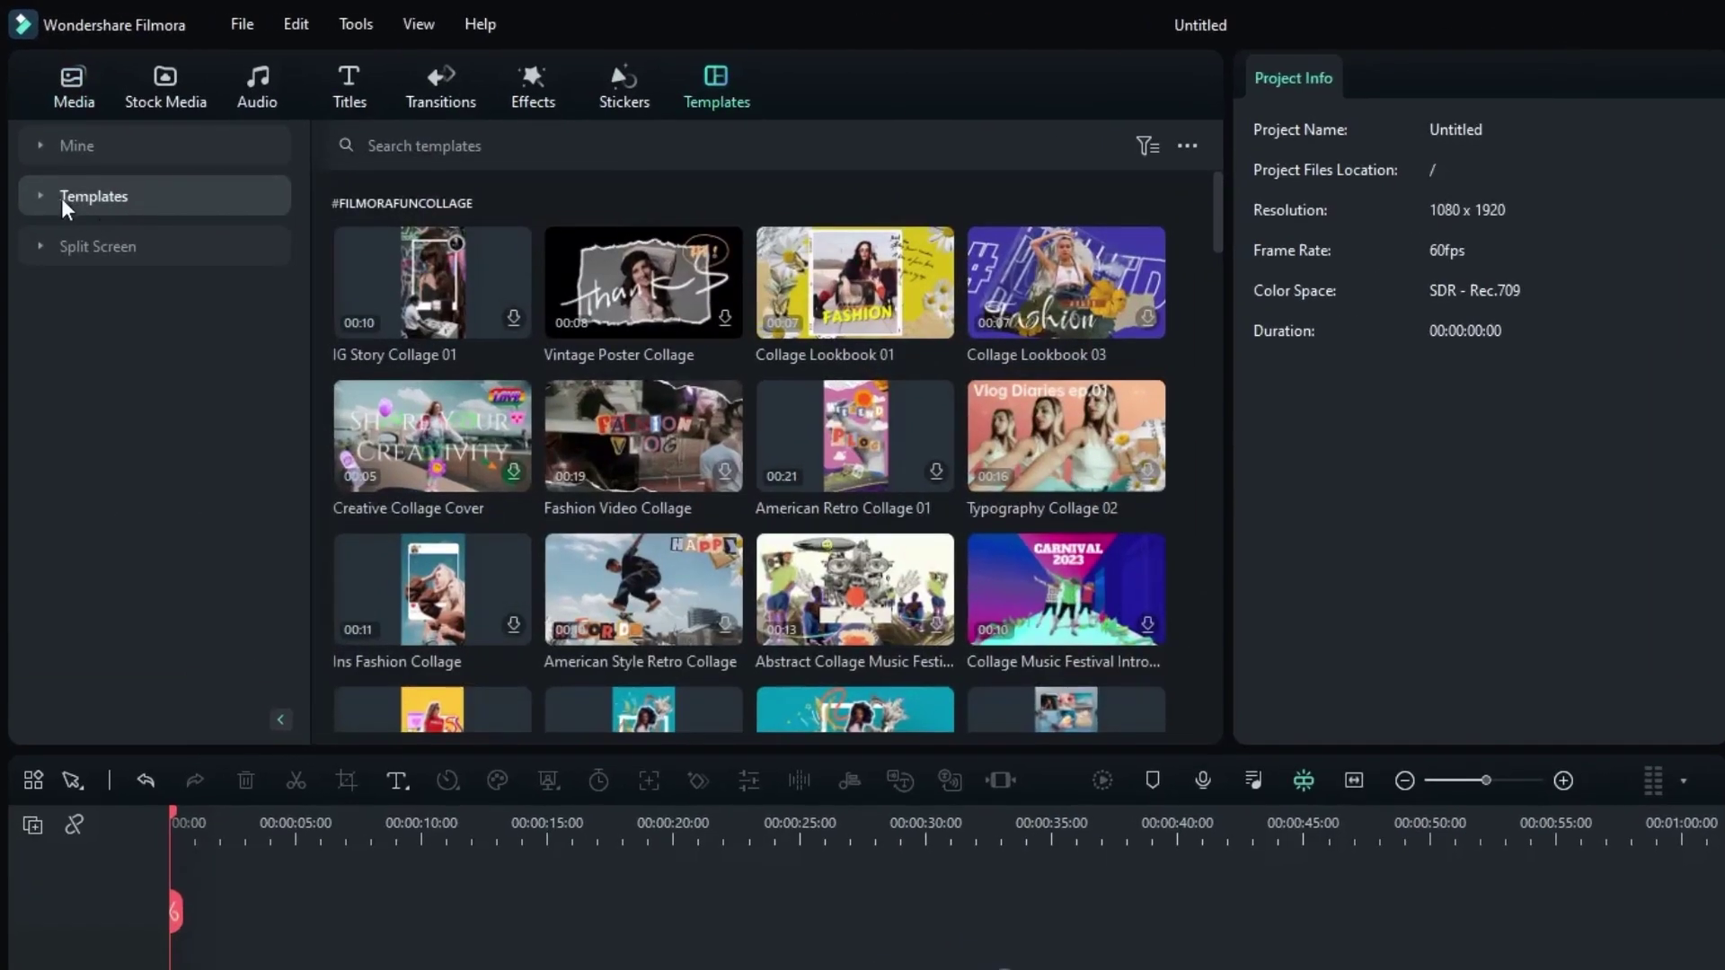
left_click(34, 141)
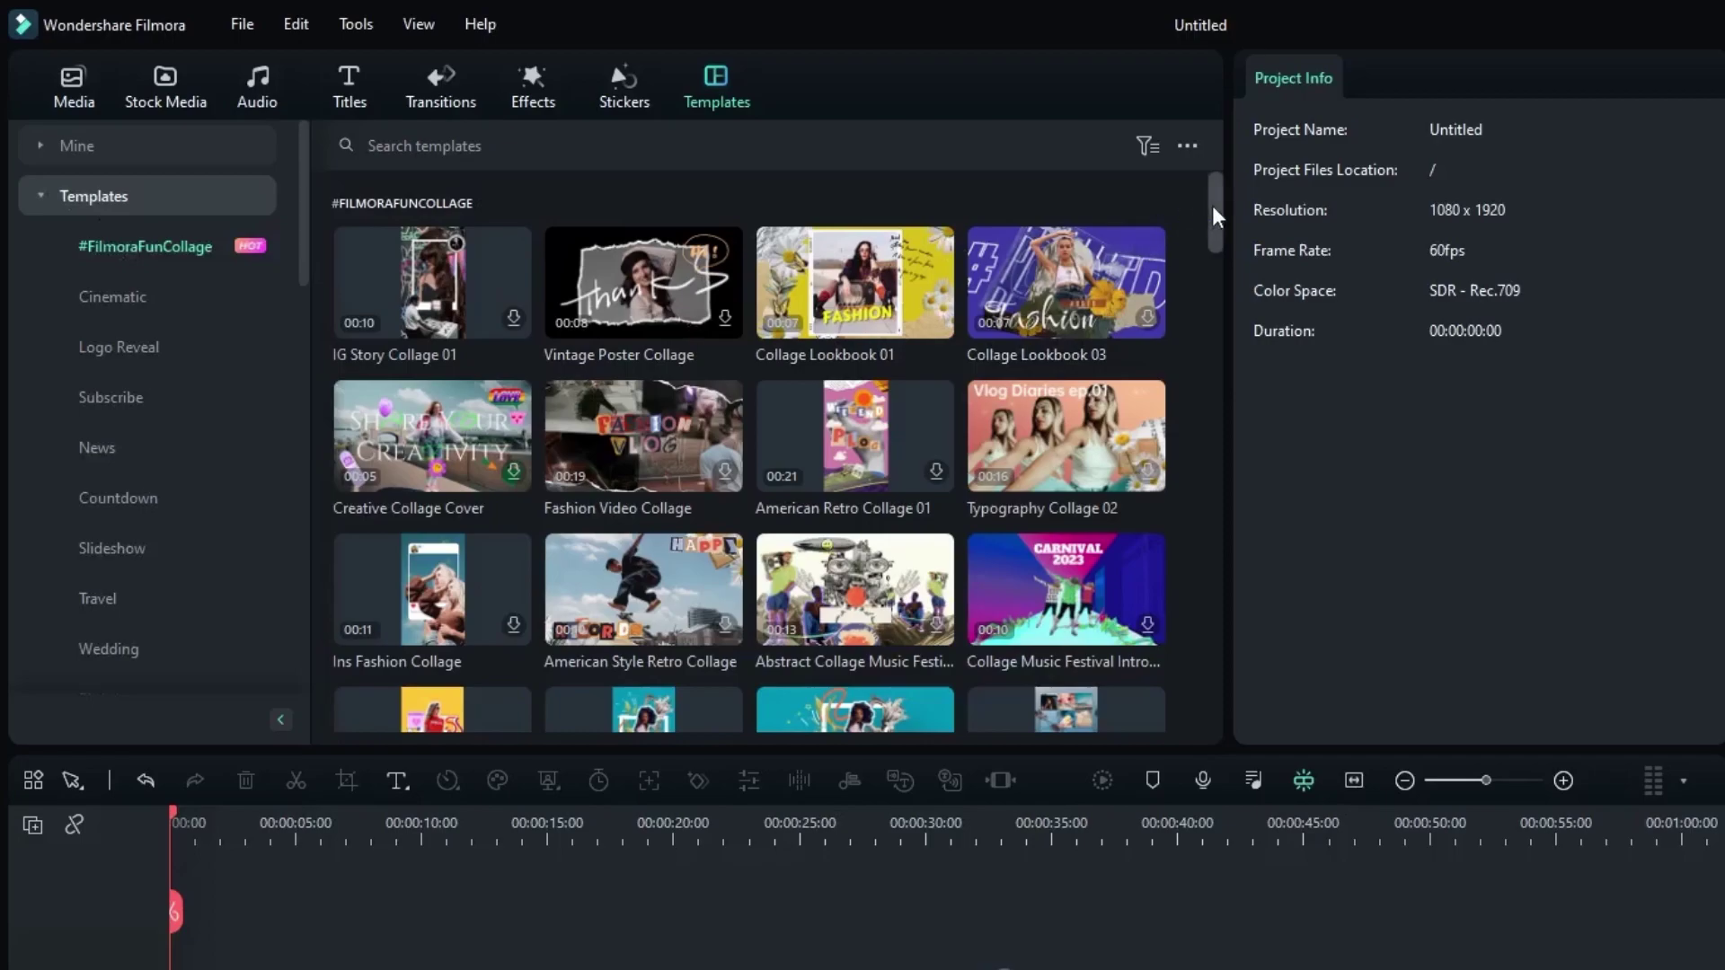
left_click_drag(1213, 206, 1264, 244)
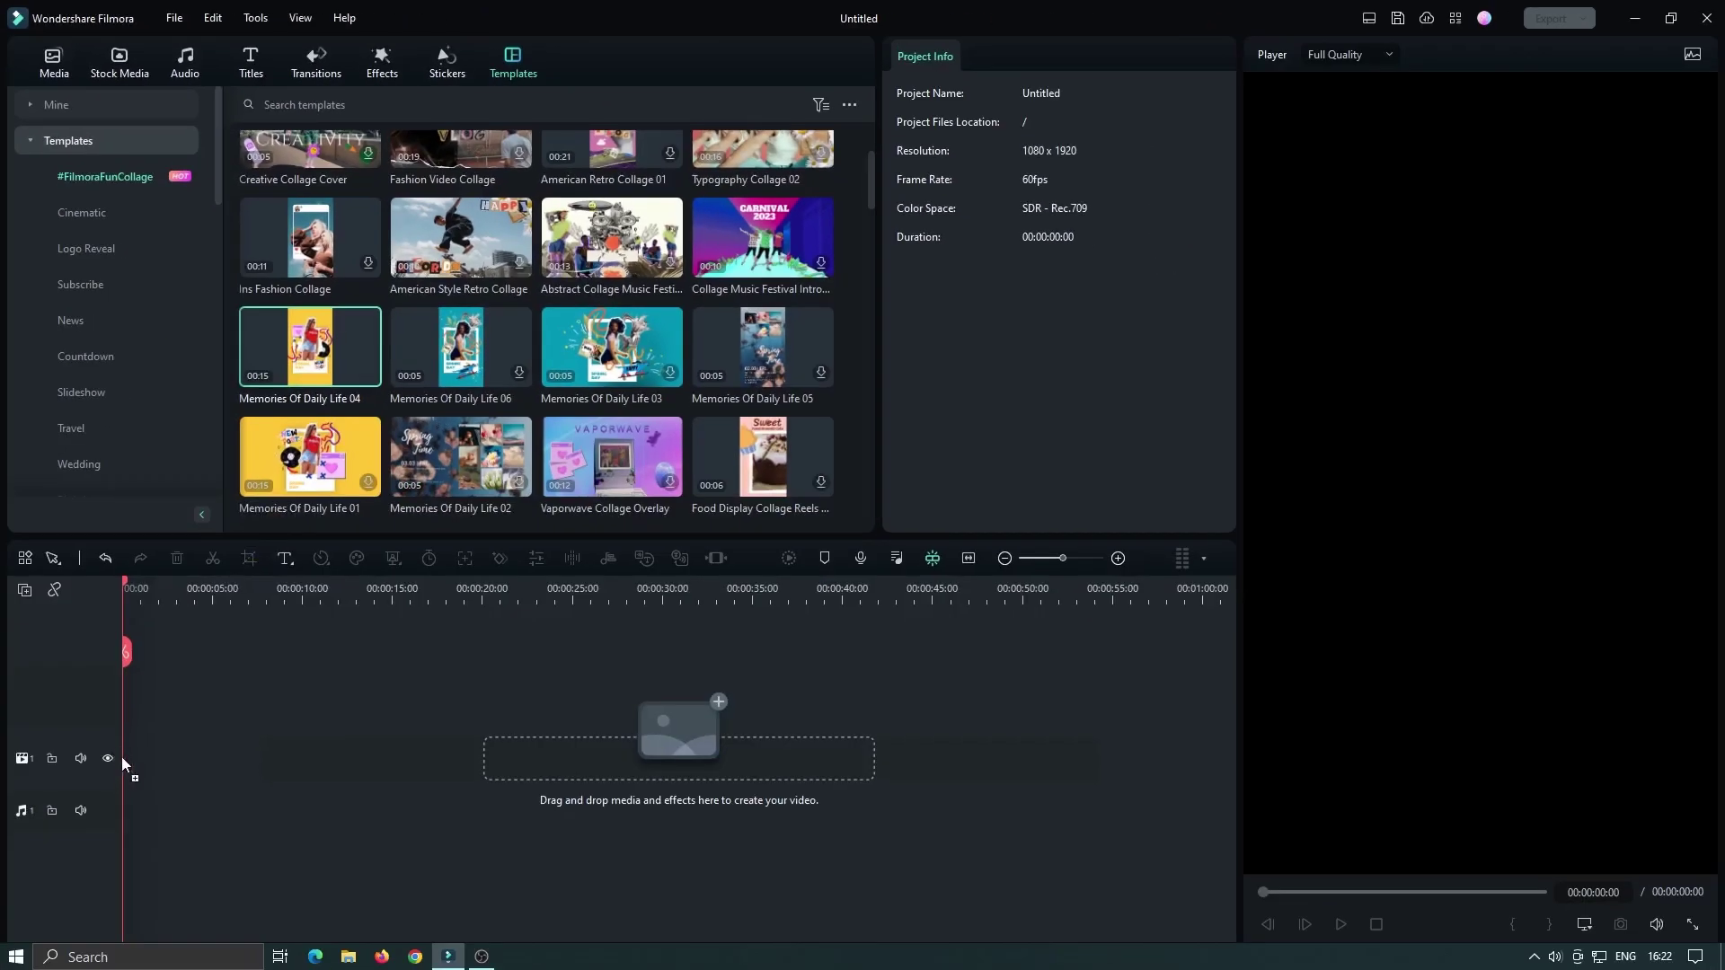
left_click_drag(123, 763, 124, 765)
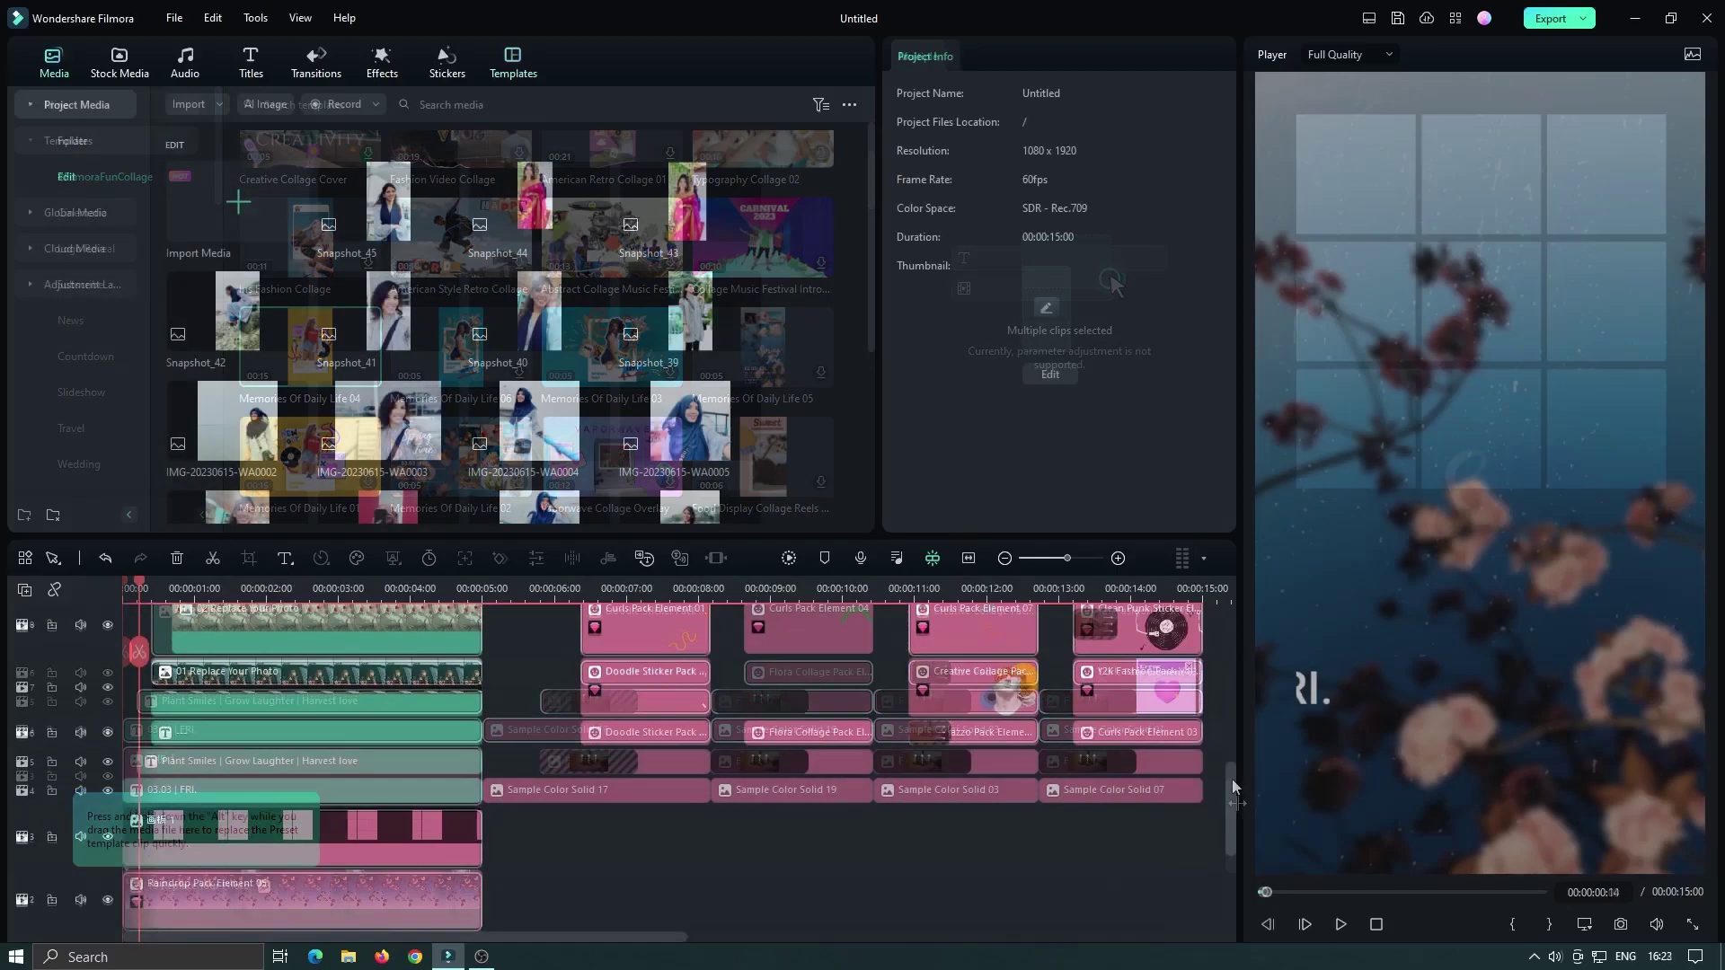
Step: Replace the track 1 background placeholder with Snapshot_39 and flip it upright
left_click_drag(1232, 780, 1221, 833)
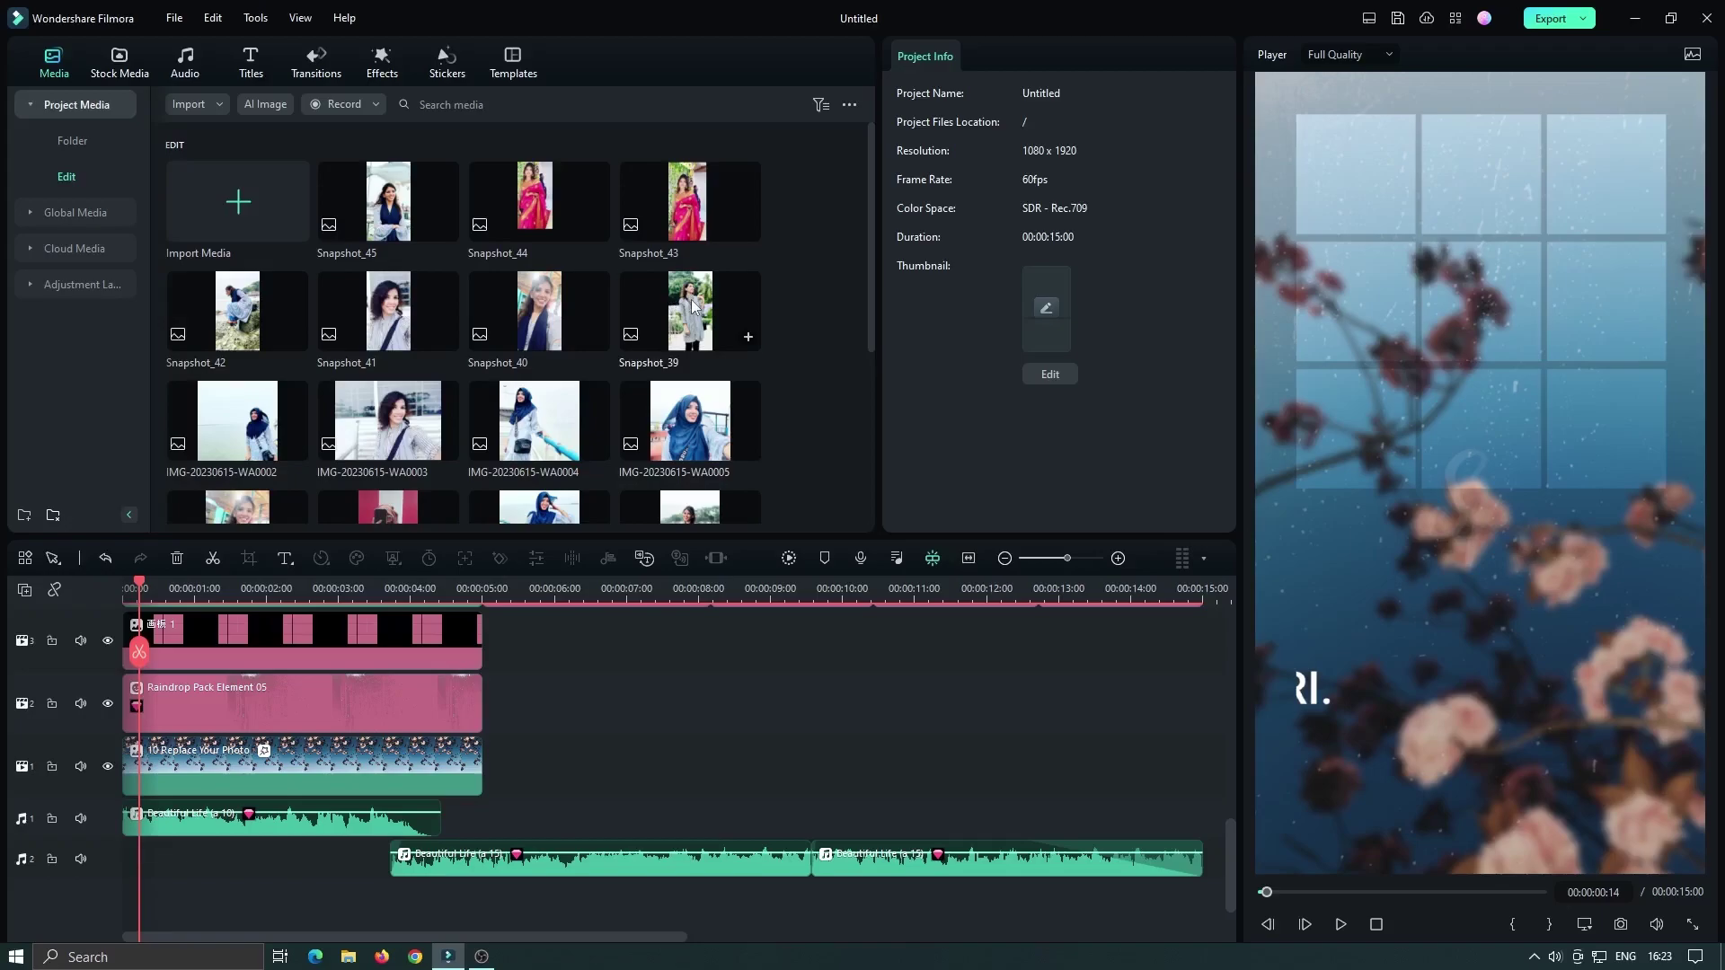
left_click_drag(522, 579, 243, 764)
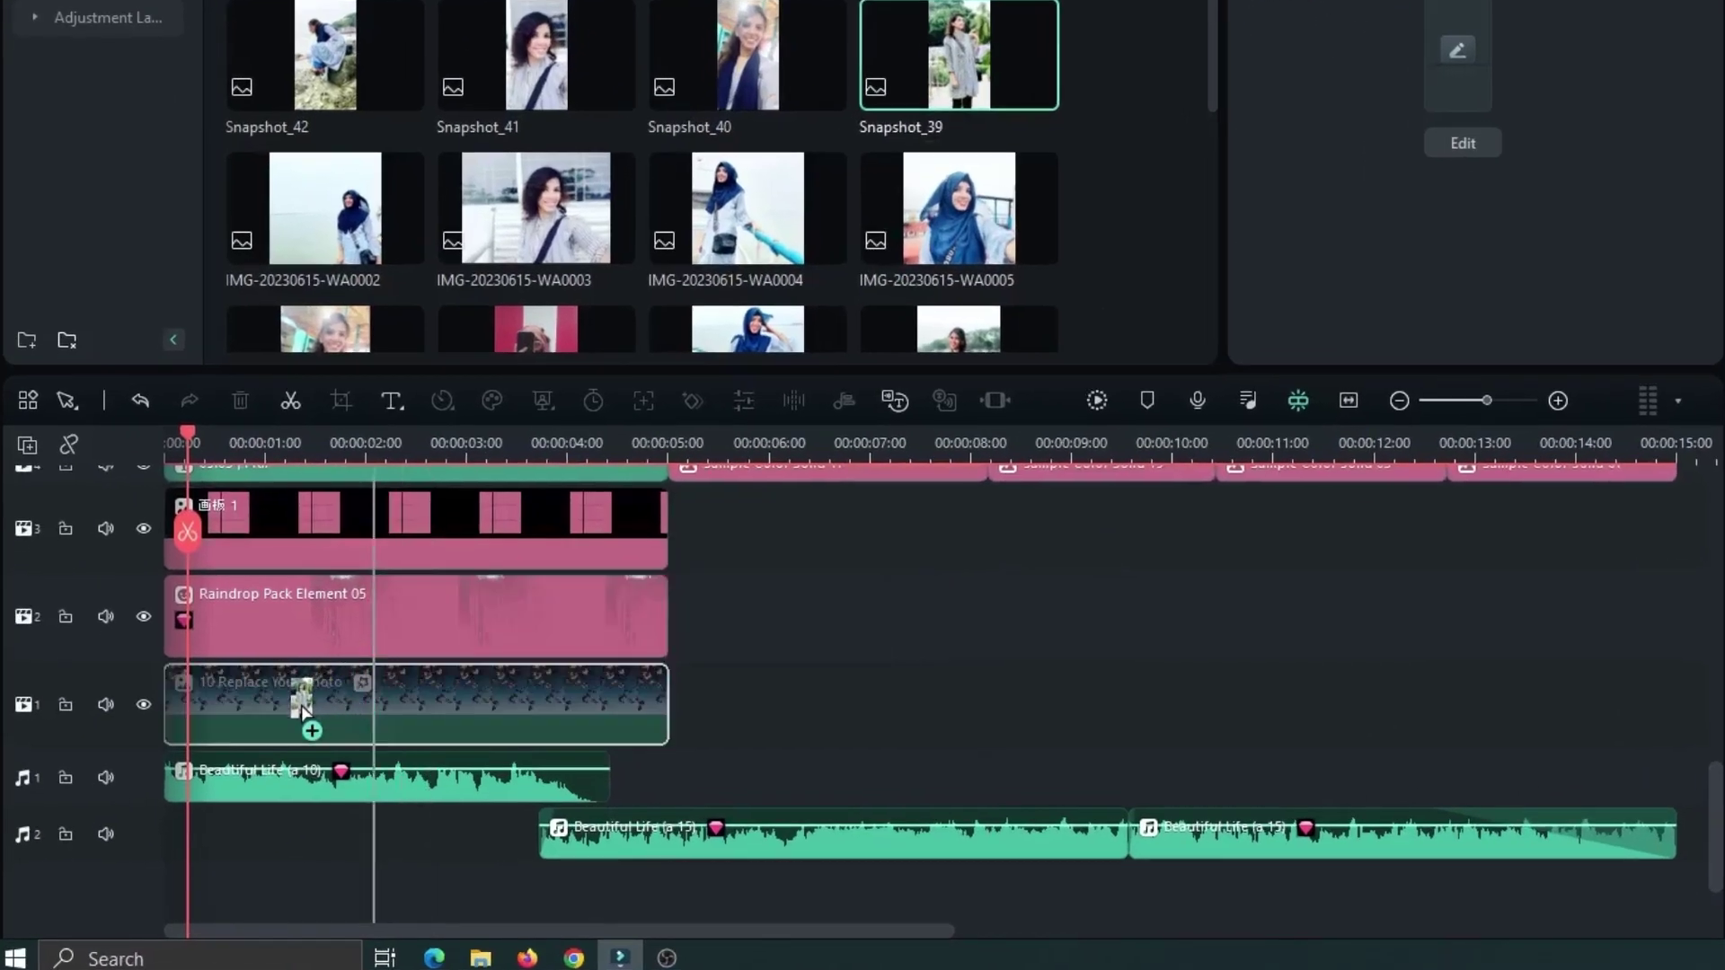
left_click_drag(302, 706, 301, 696)
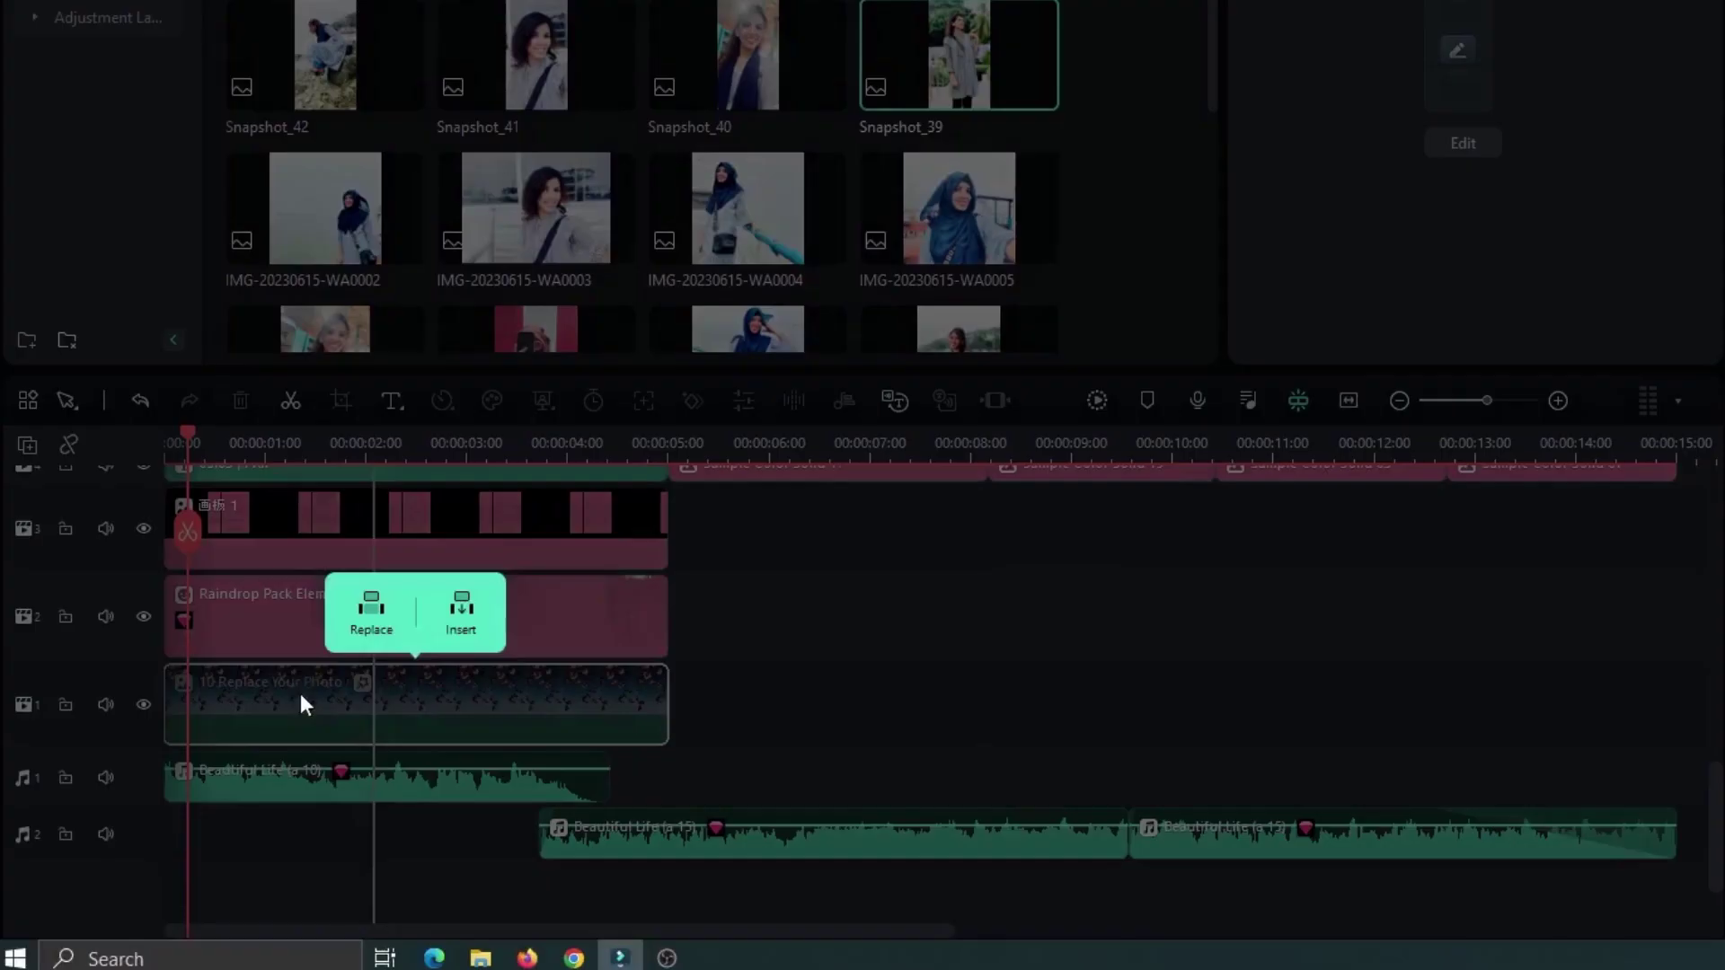
left_click(374, 618)
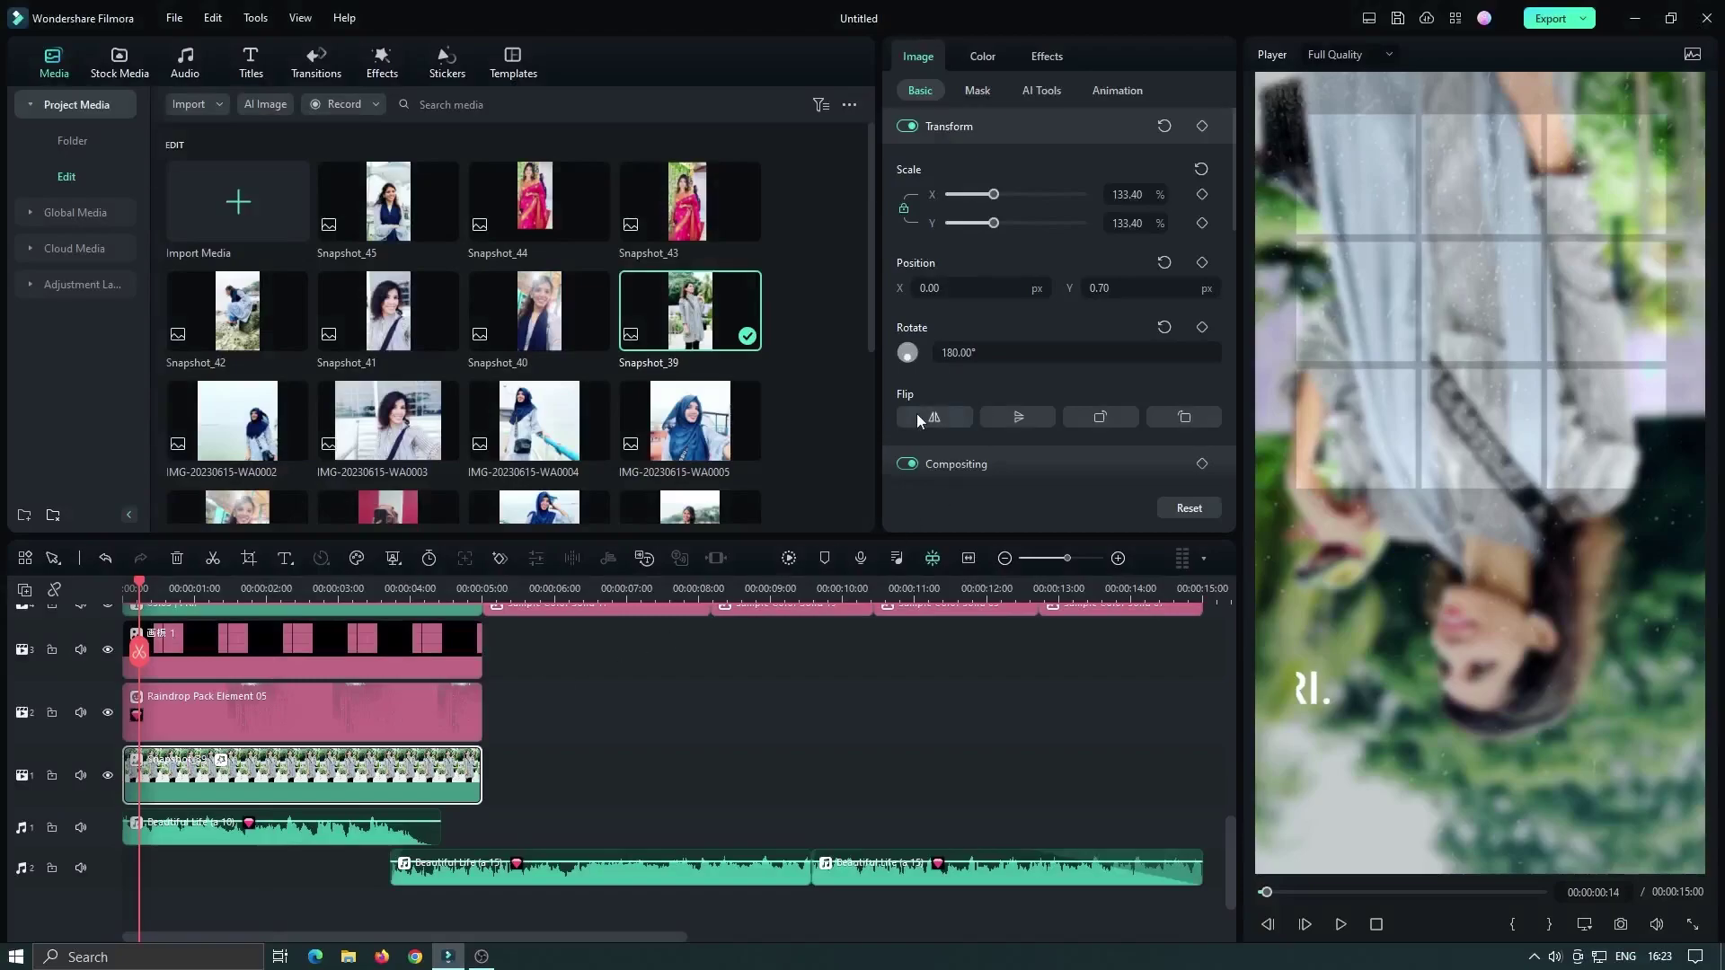
left_click(917, 413)
left_click(1023, 418)
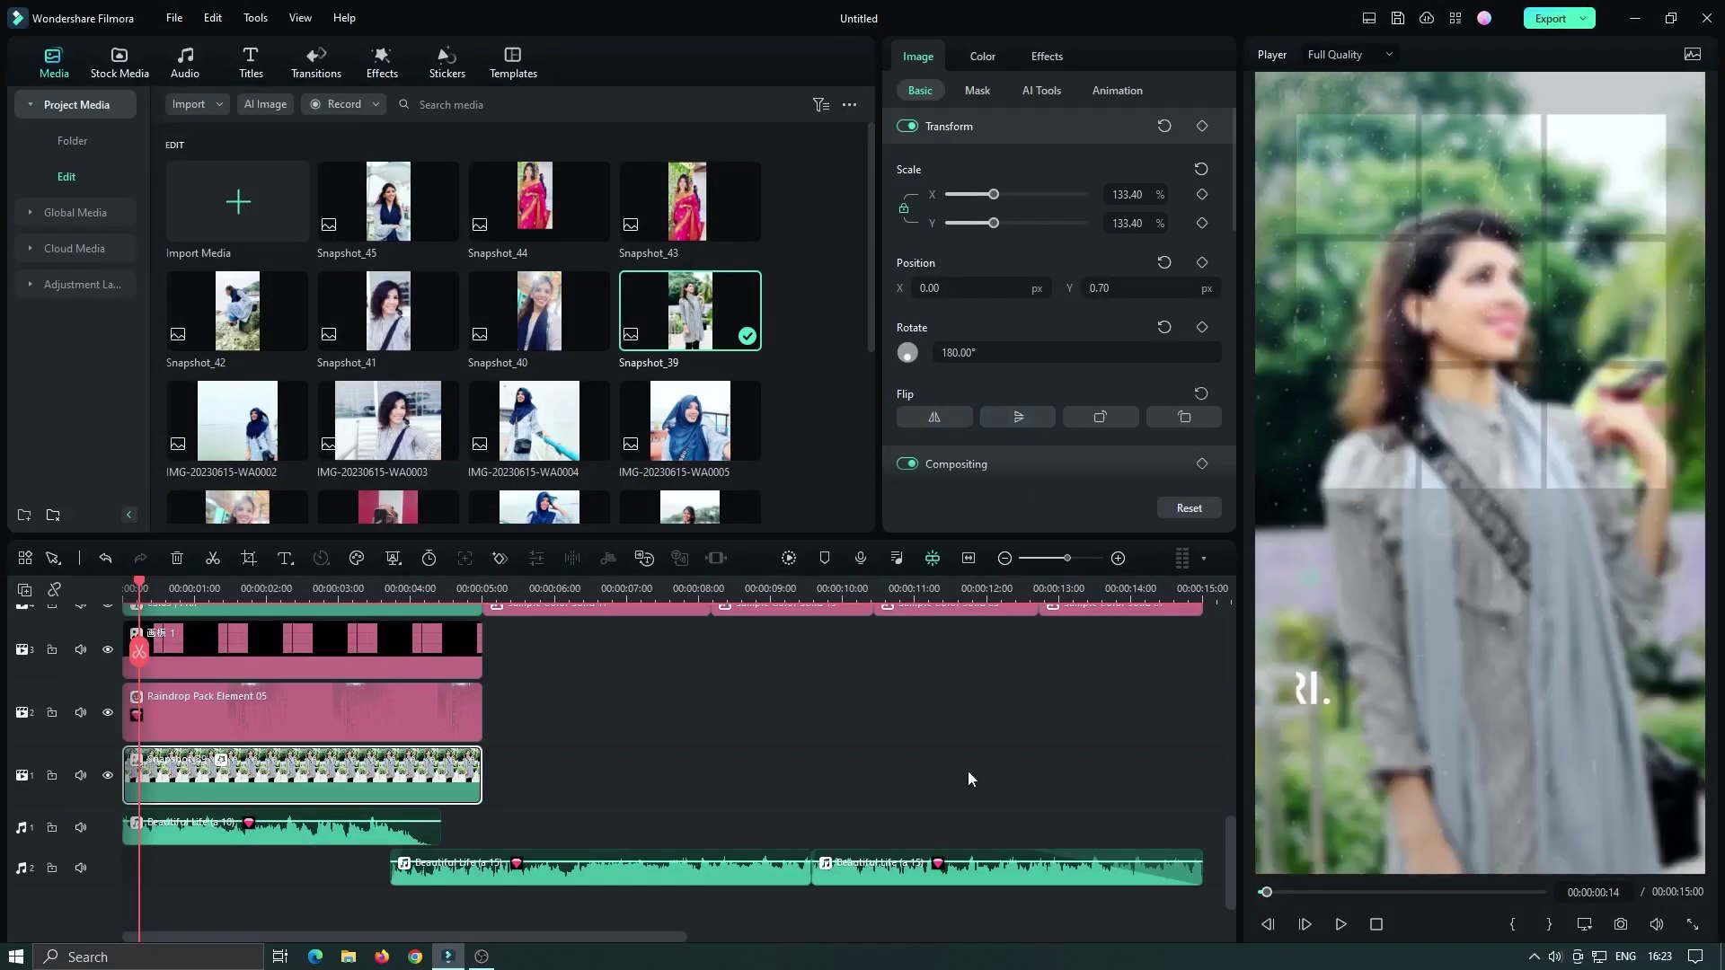
Step: Drop WA0011 and WA0009 onto tracks 7 and 8, undoing a trial Snapshot_41 on track 9
left_click_drag(1229, 850, 1230, 770)
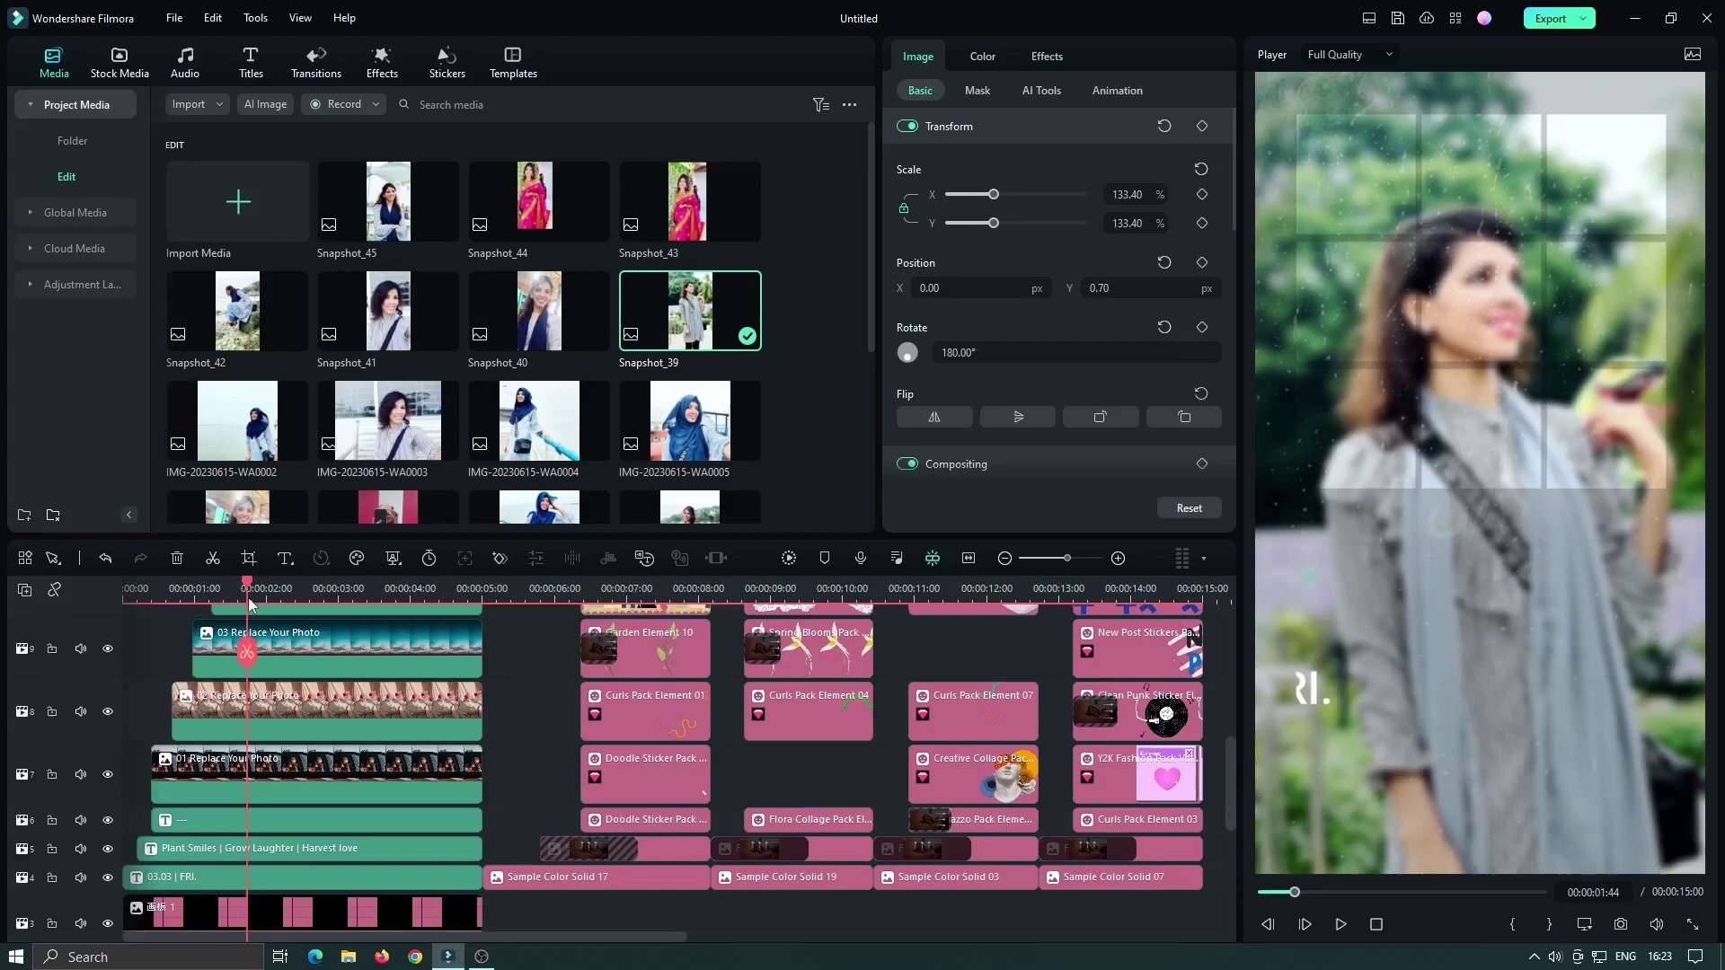
left_click_drag(870, 254, 860, 414)
left_click_drag(388, 442, 289, 706)
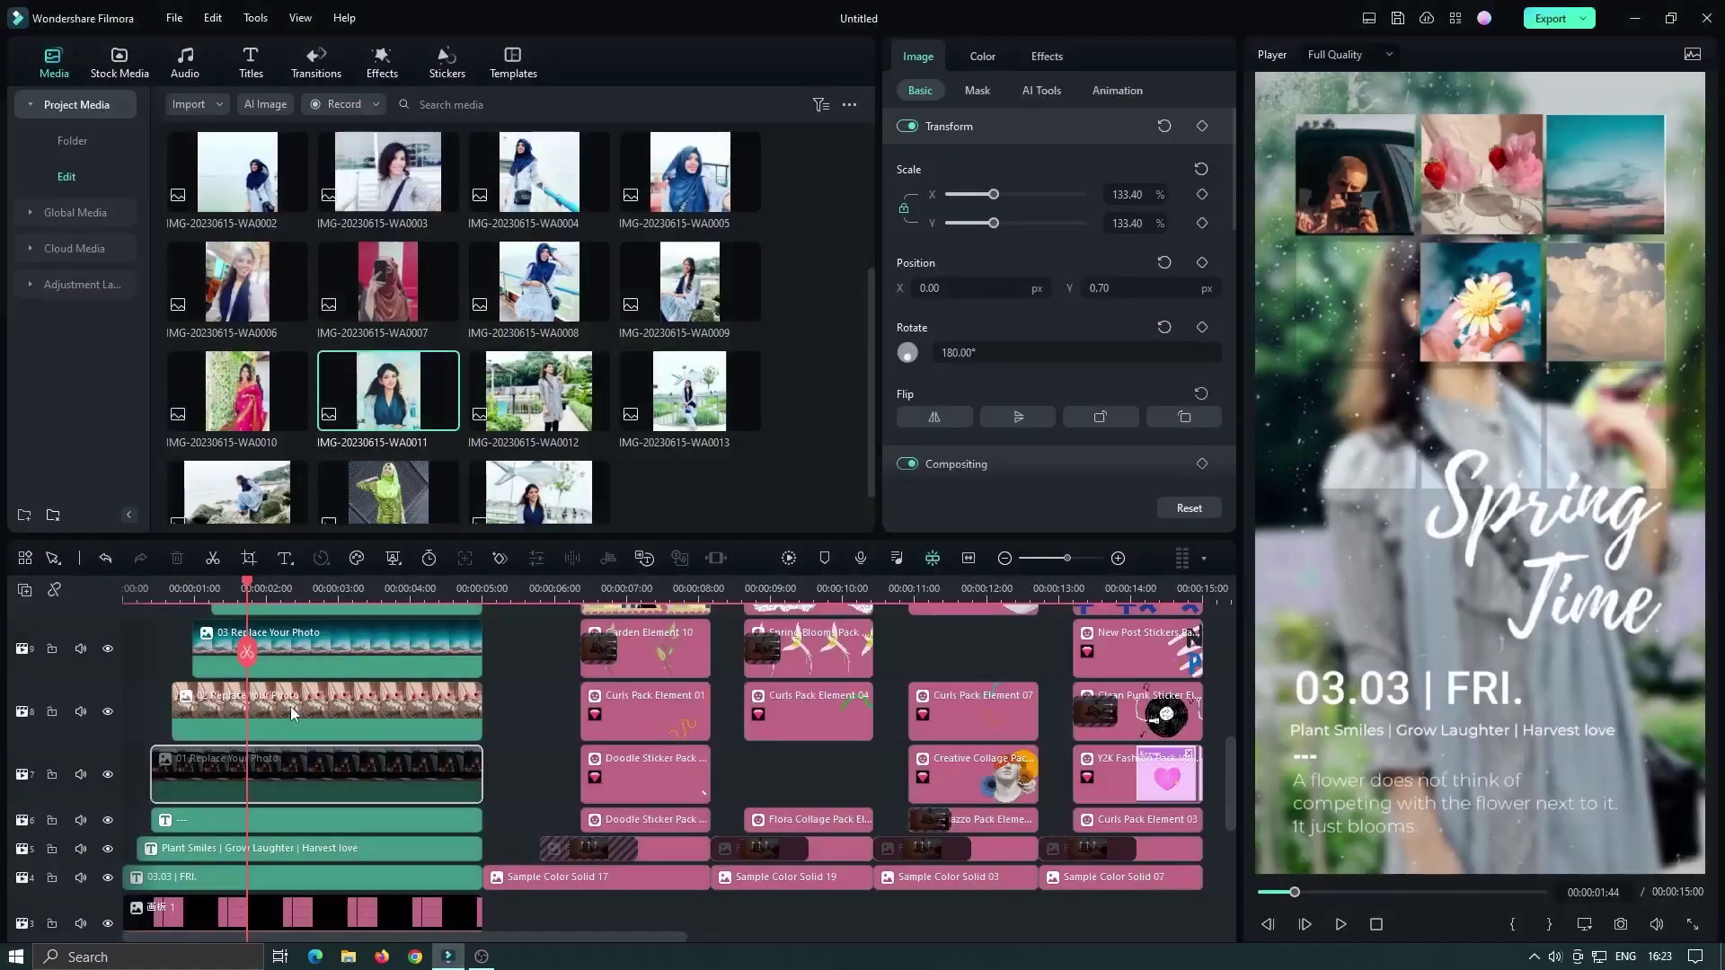
scroll(872, 376, "up", 1)
left_click_drag(689, 334, 297, 656)
scroll(874, 380, "up", 1)
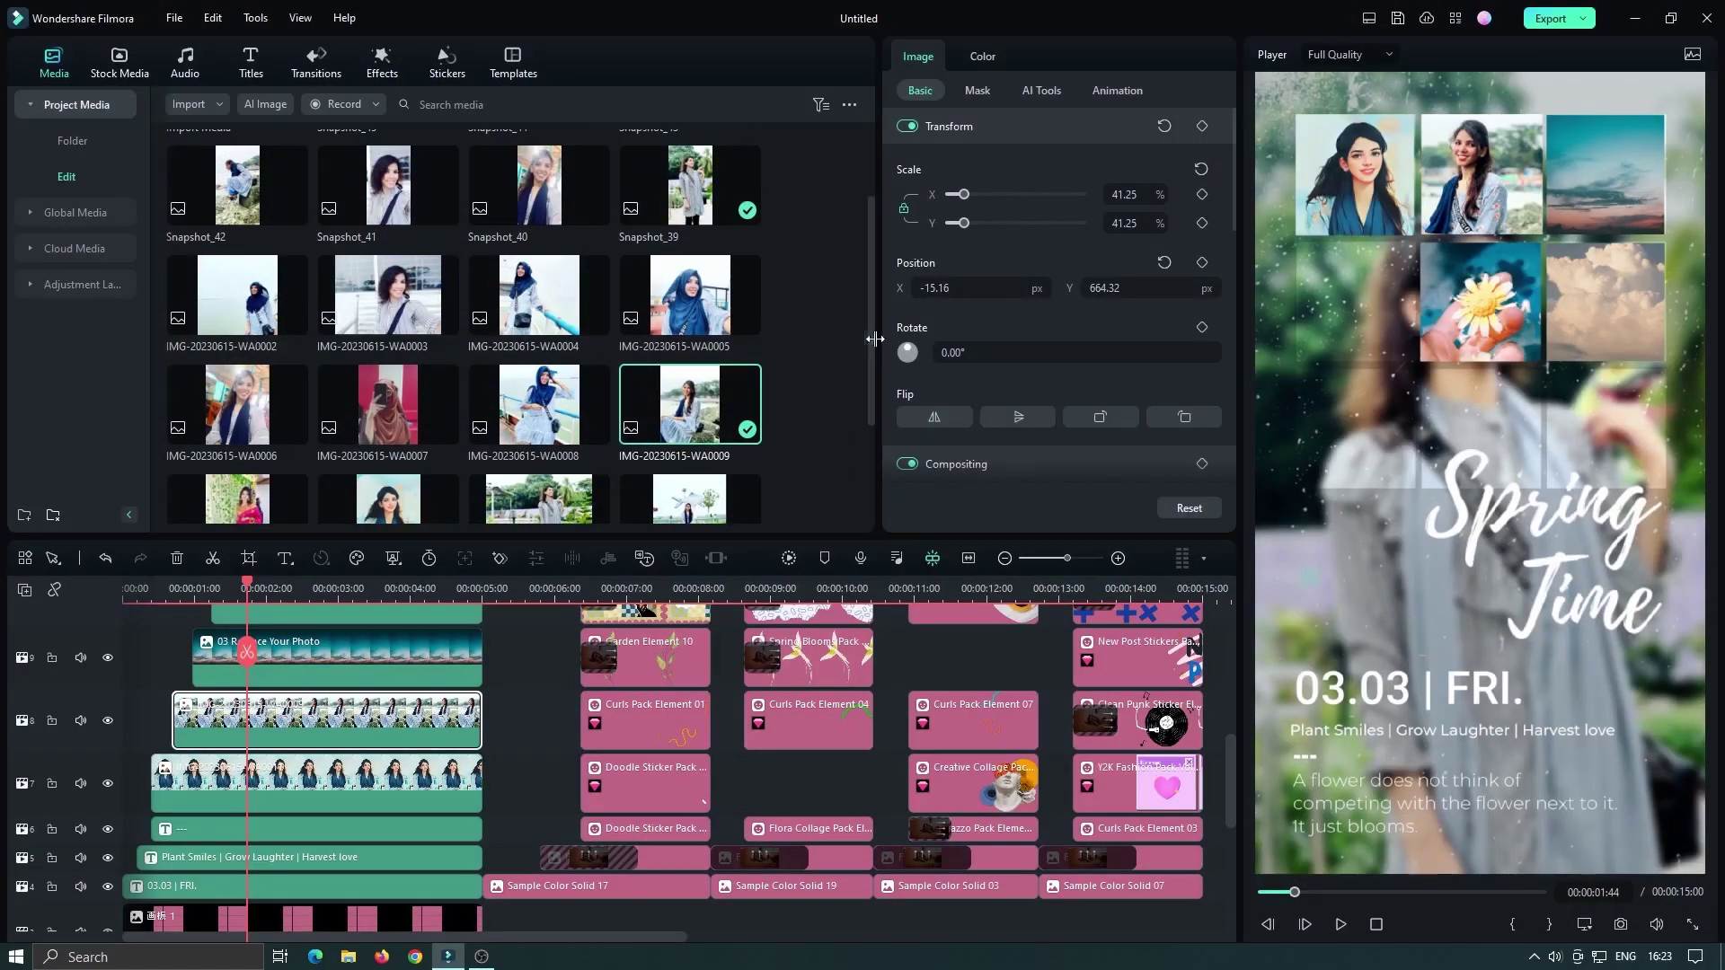
left_click_drag(392, 179, 300, 585)
key("ctrl+z")
left_click_drag(872, 375, 871, 328)
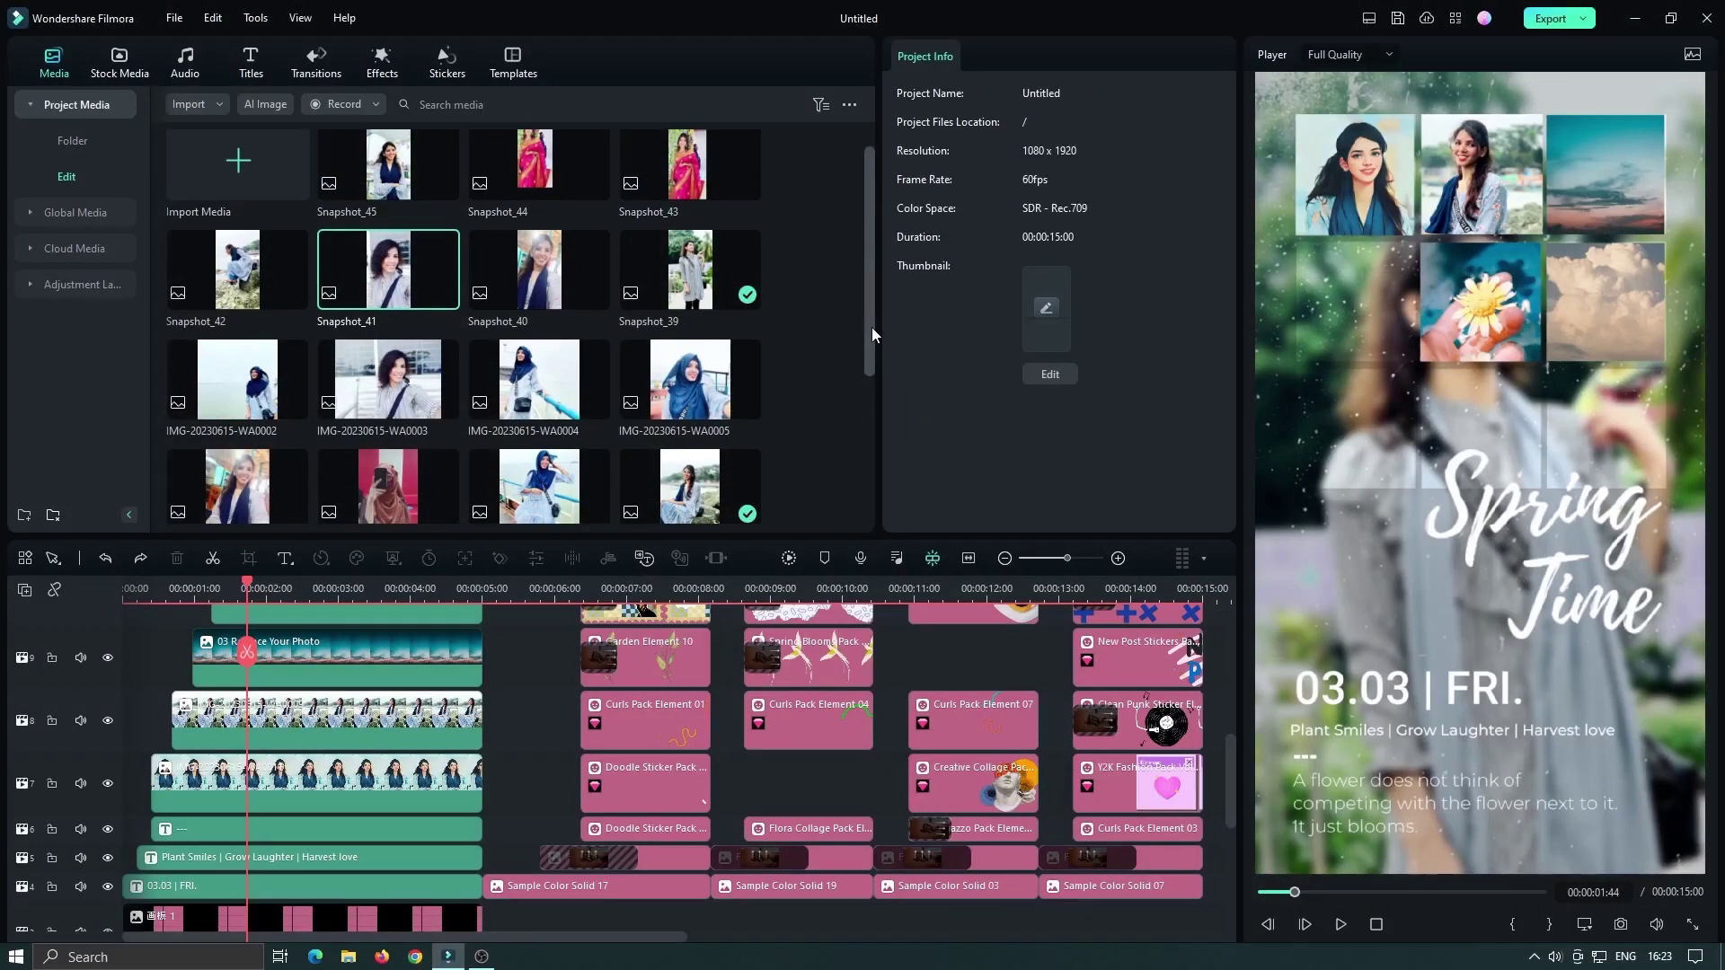
Step: Fill the track 10 and 11 placeholders with Snapshot_41 and Snapshot_44
scroll(1231, 764, "up", 1)
left_click_drag(388, 270, 308, 619)
left_click_drag(546, 171, 332, 575)
left_click_drag(870, 337, 869, 311)
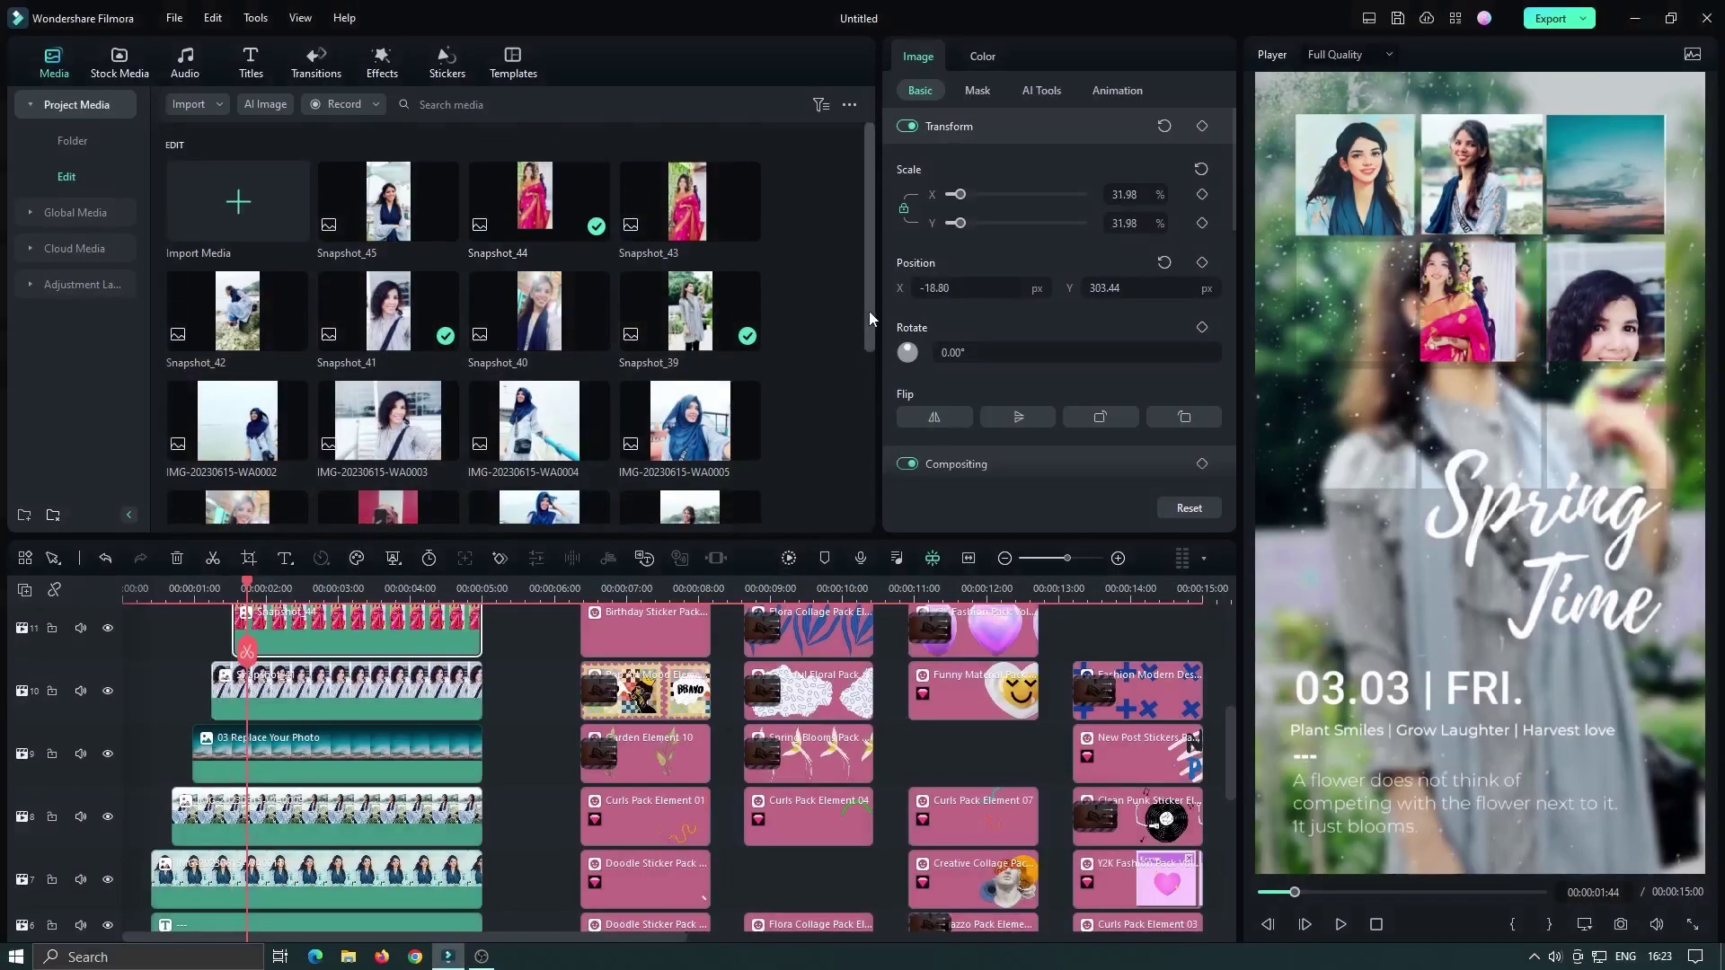
left_click_drag(1227, 730, 1226, 686)
key("ctrl+z")
Step: Put IMG-20230615-WA0015 in the track 15 clip and set its Position X to -87.34
left_click_drag(690, 310, 825, 606)
left_click_drag(867, 279, 541, 463)
left_click_drag(388, 455, 790, 638)
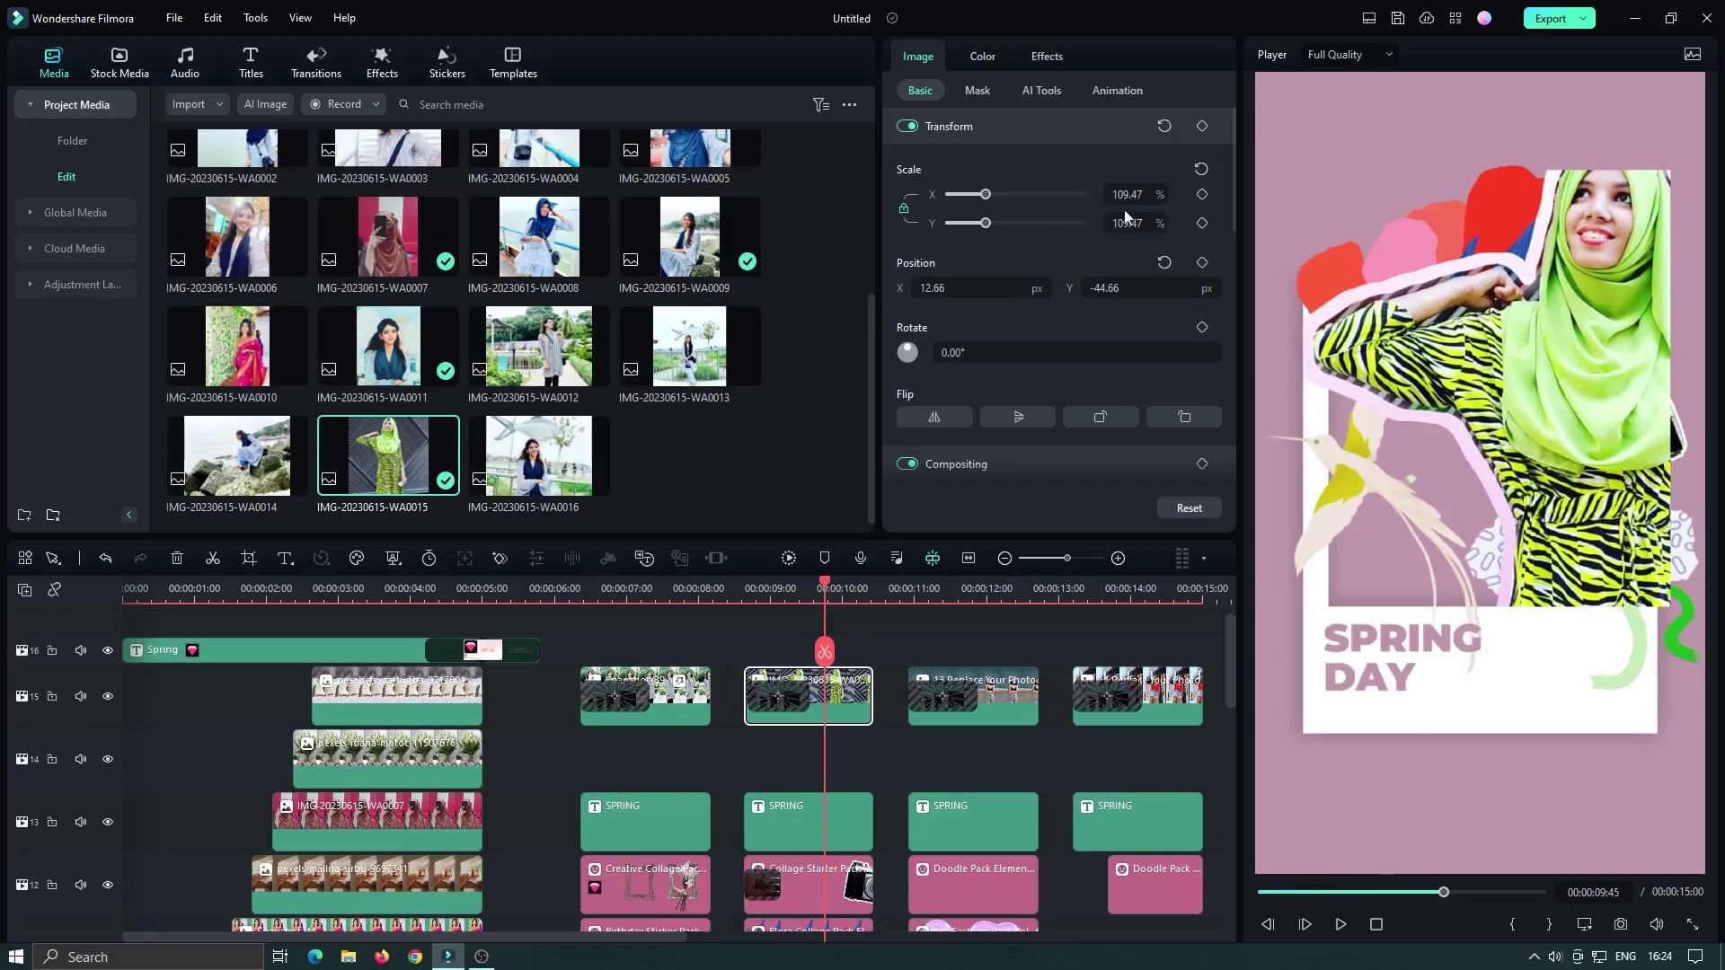
left_click_drag(1347, 405, 1310, 404)
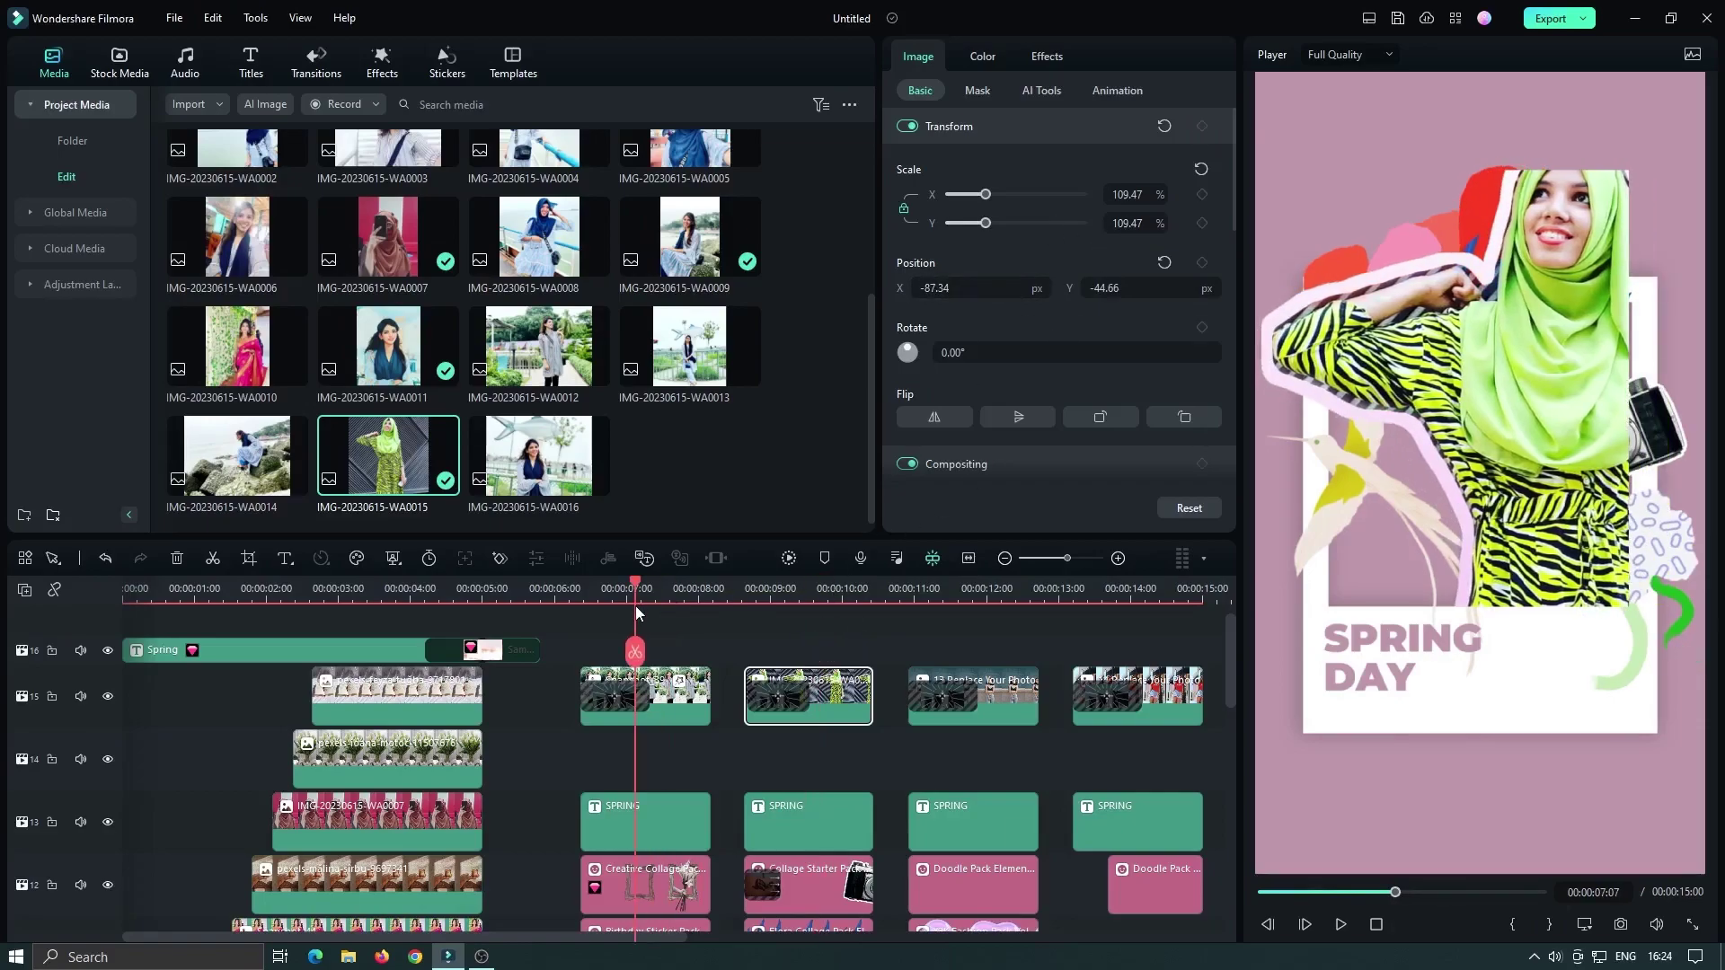
Step: Browse the Video Effects library, previewing the Old effect and the Glitch category
left_click(382, 72)
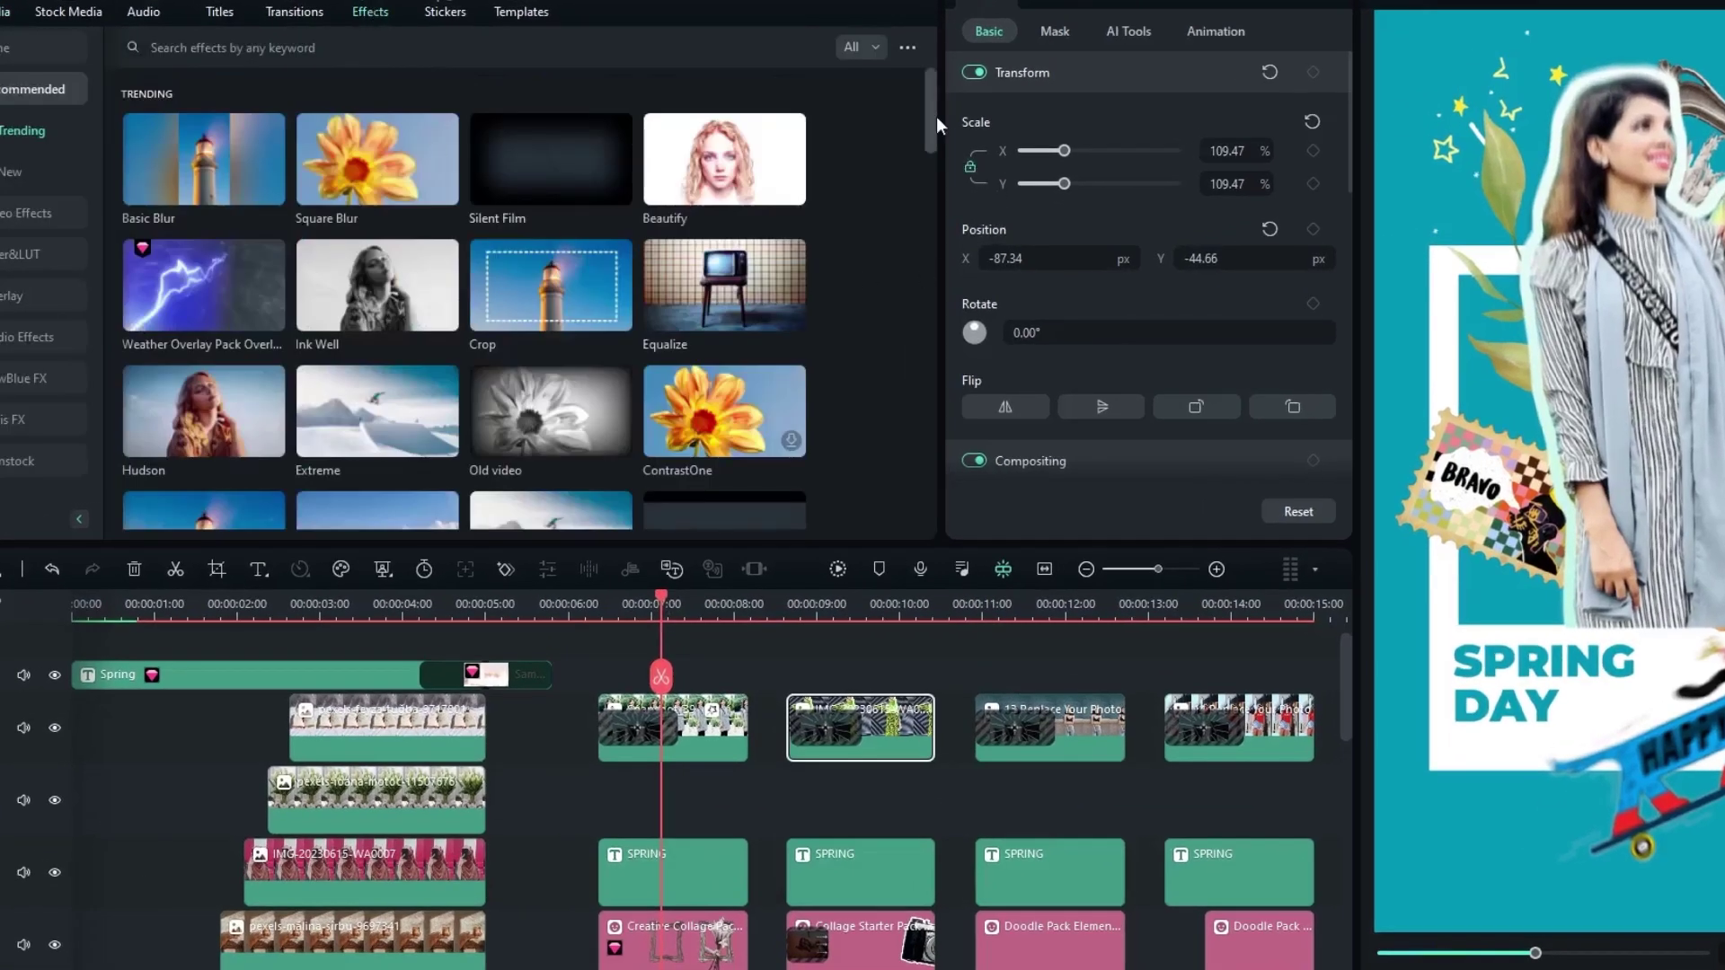
left_click_drag(937, 115, 941, 164)
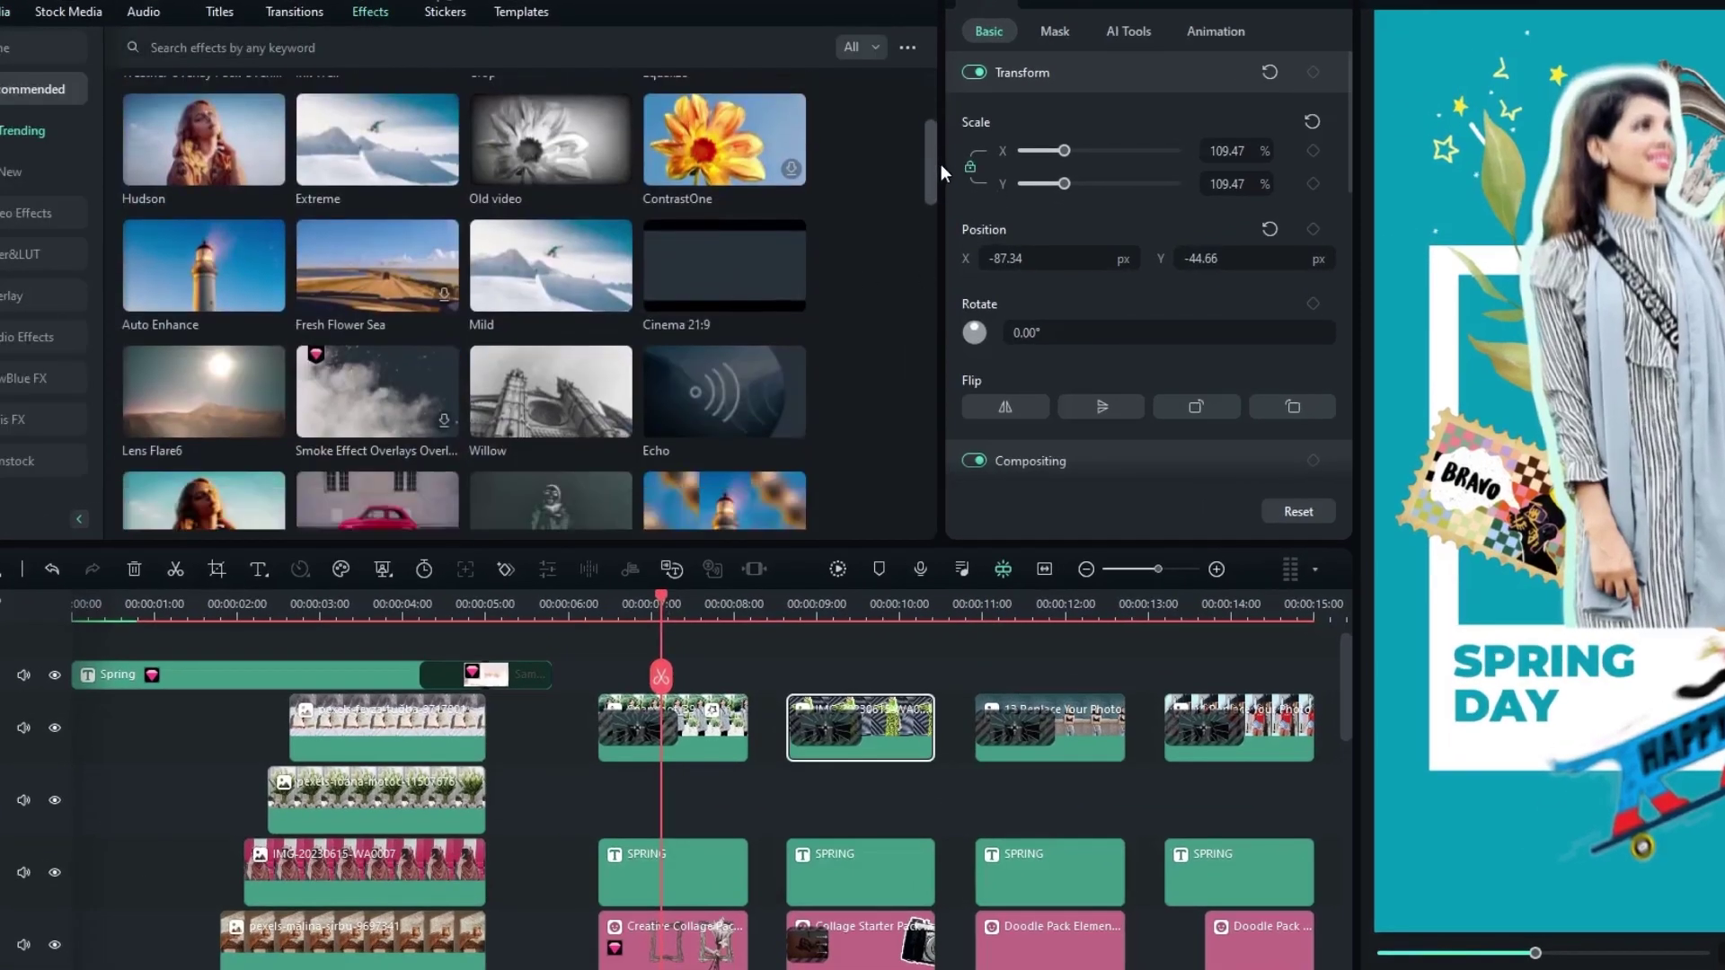
left_click(551, 140)
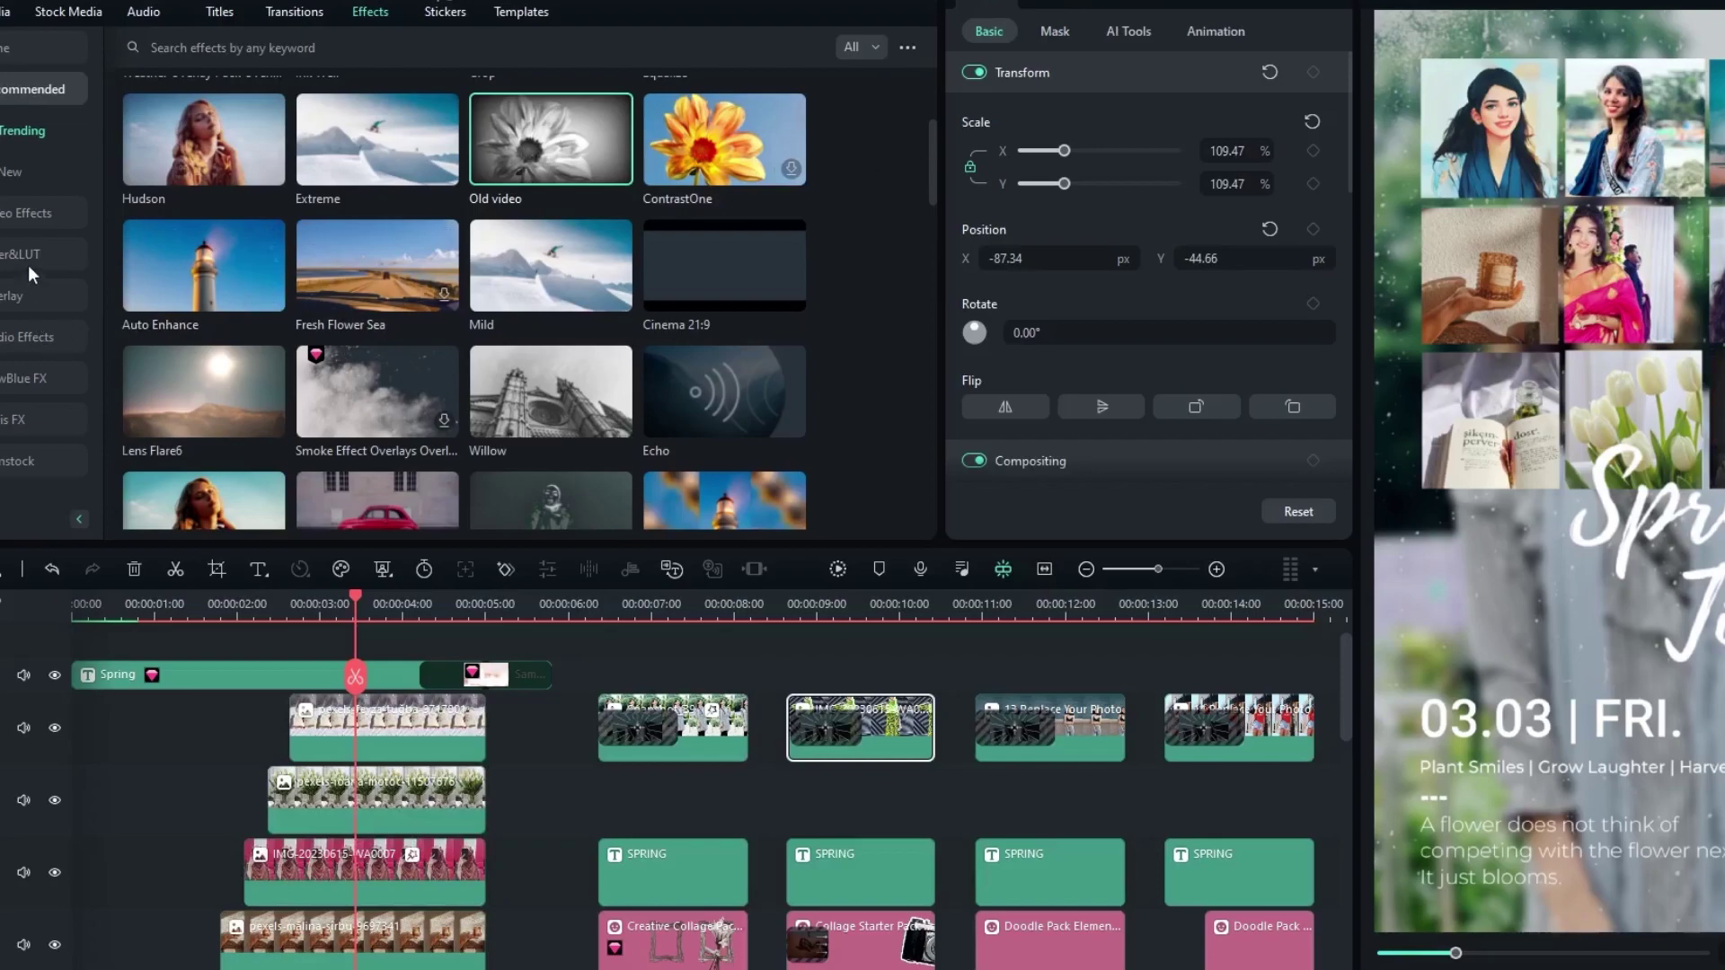
left_click(34, 213)
left_click(17, 378)
left_click_drag(524, 182, 360, 899)
scroll(301, 891, "down", 2)
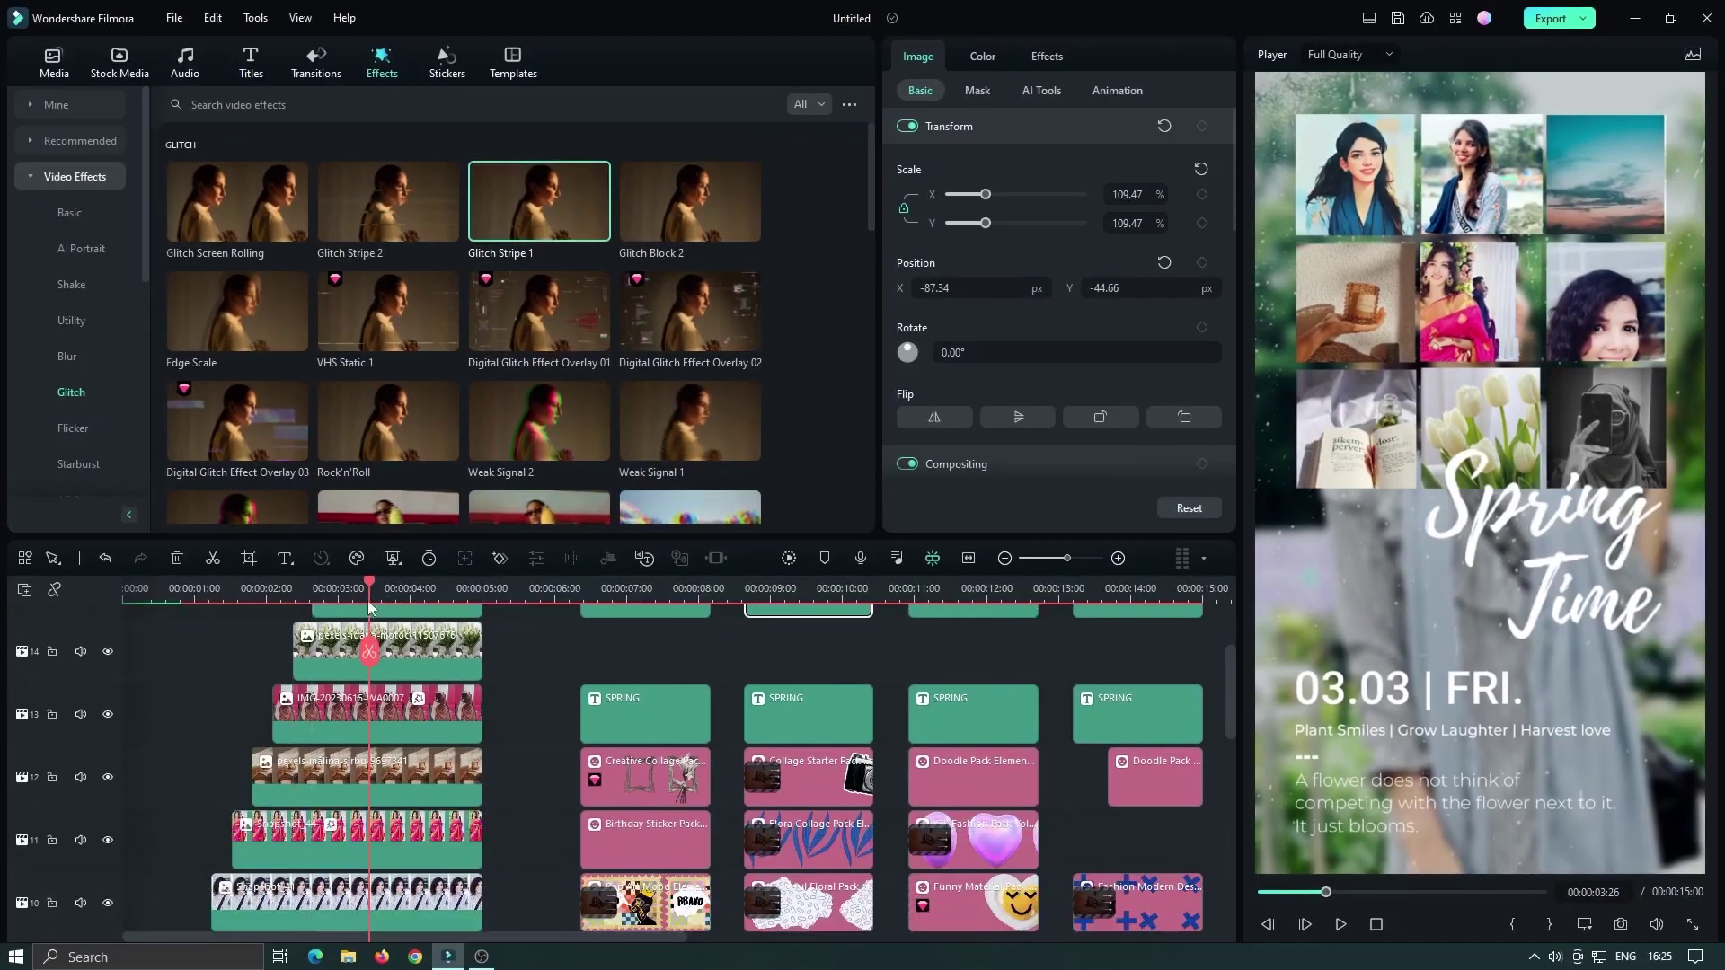
left_click_drag(368, 608, 420, 589)
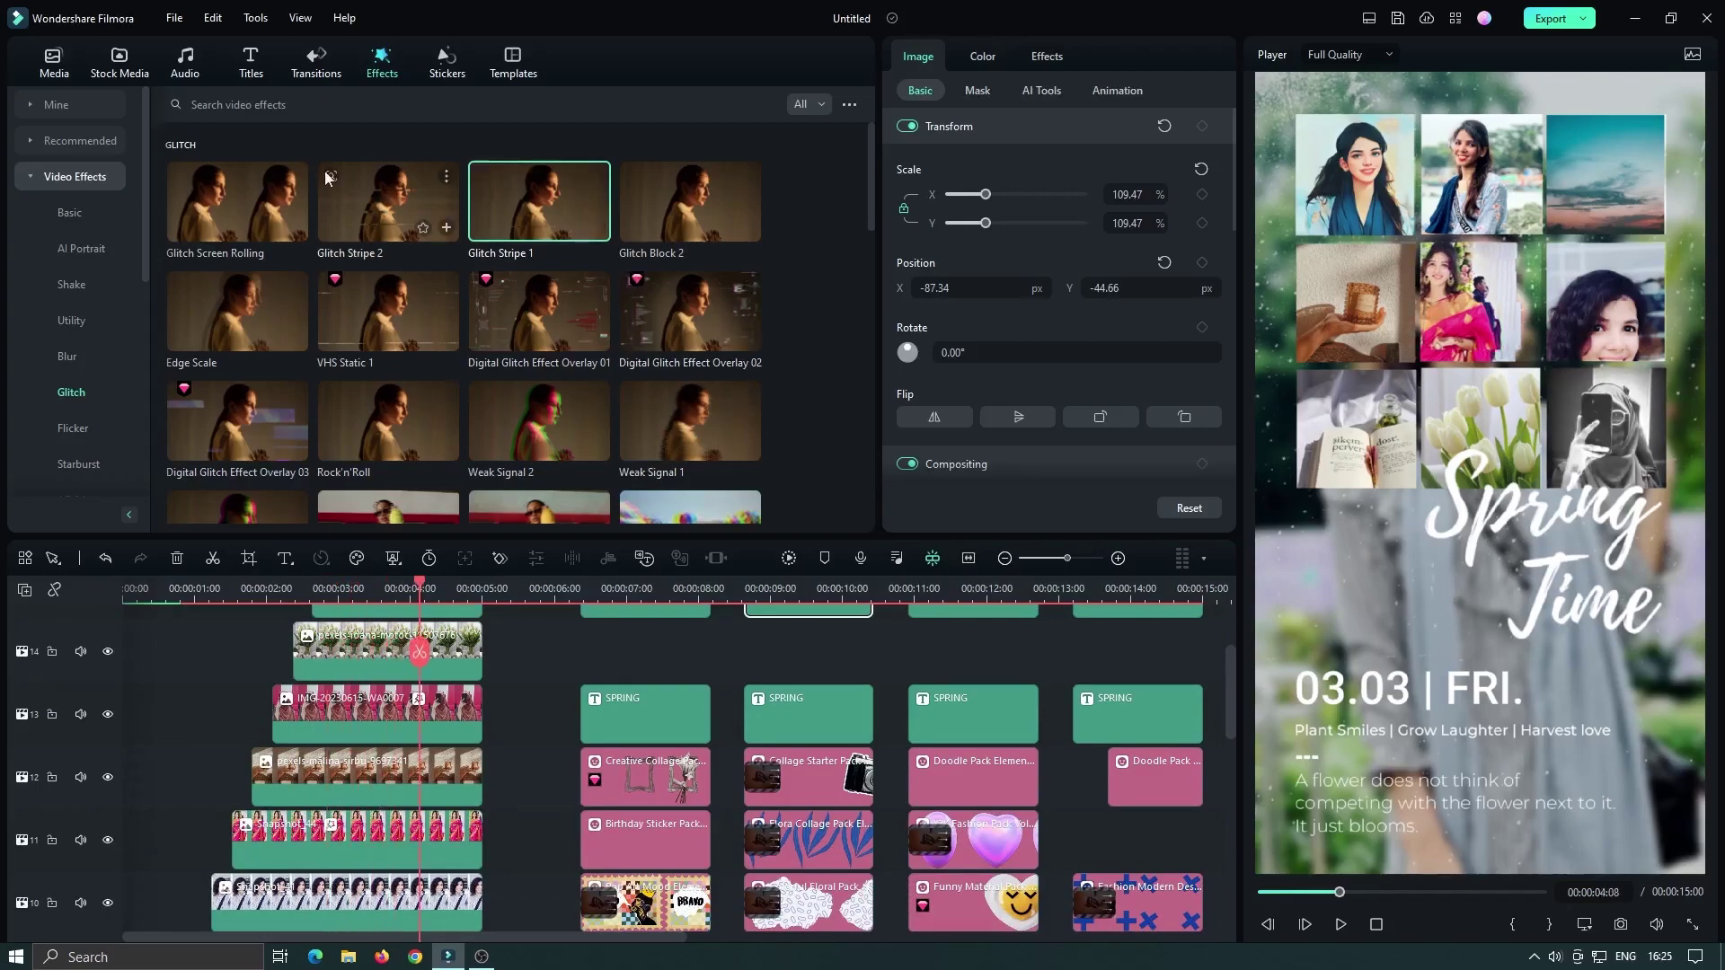
Step: Look through the Transitions library, then show the trending music in Audio
left_click(319, 67)
left_click_drag(870, 159, 879, 266)
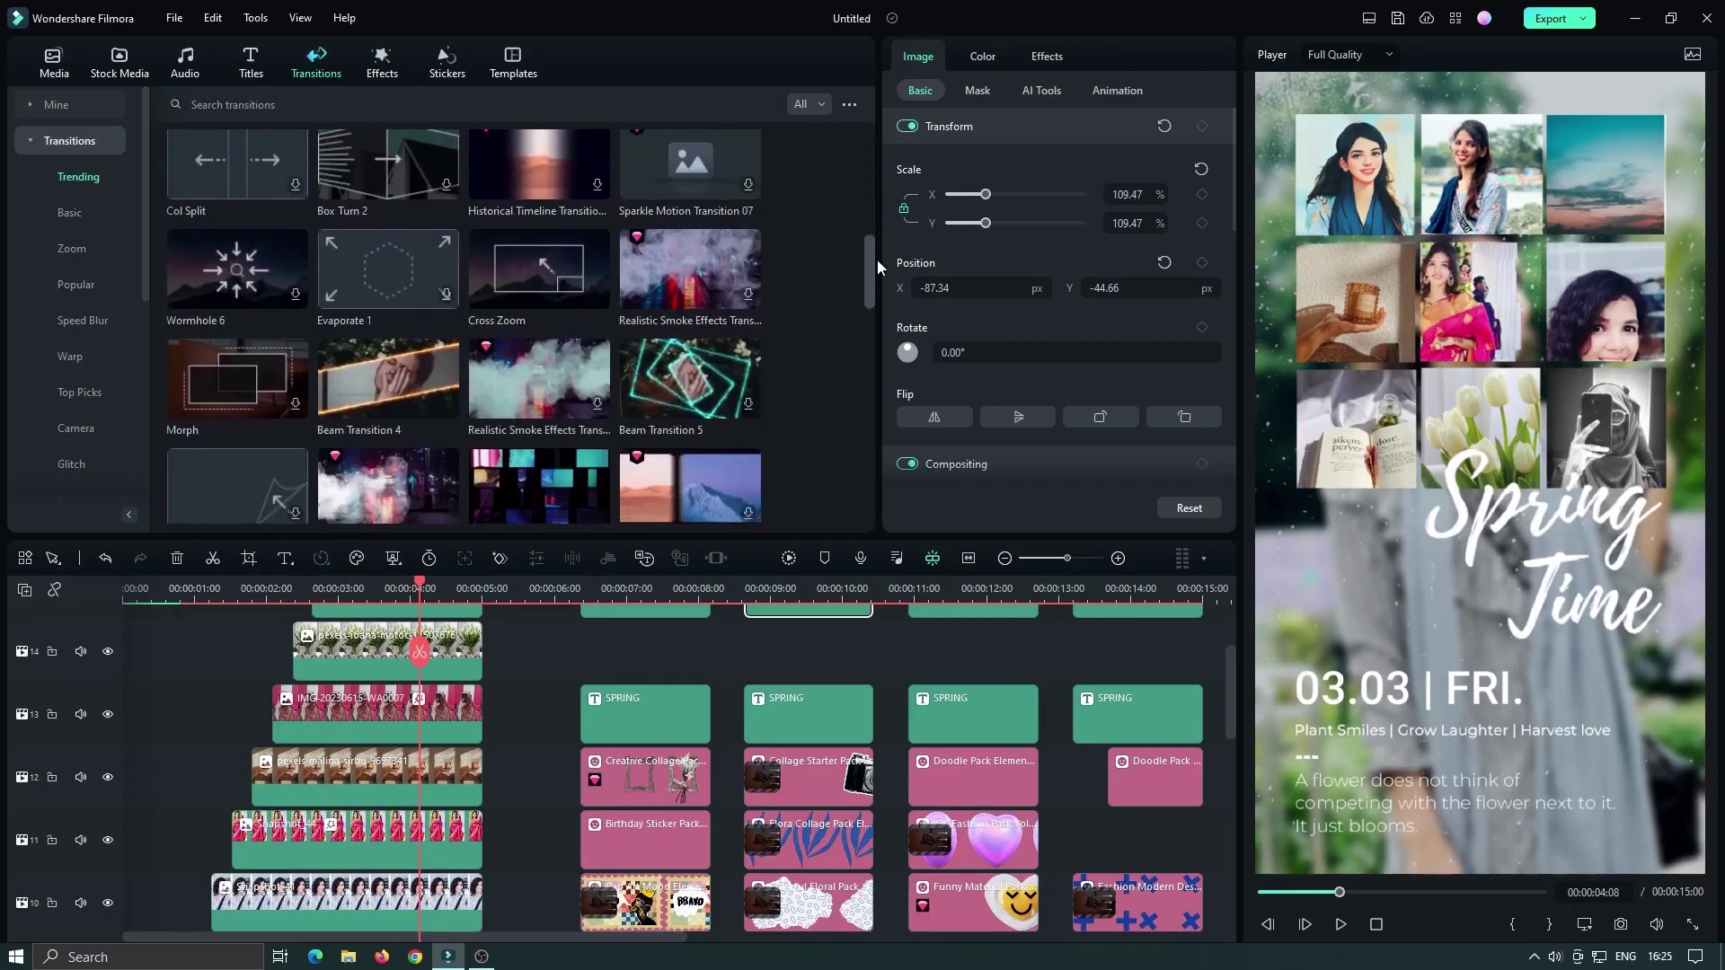
left_click(185, 63)
Step: Render the timeline preview, then play the spring collage and stop playback
scroll(615, 585, "down", 1)
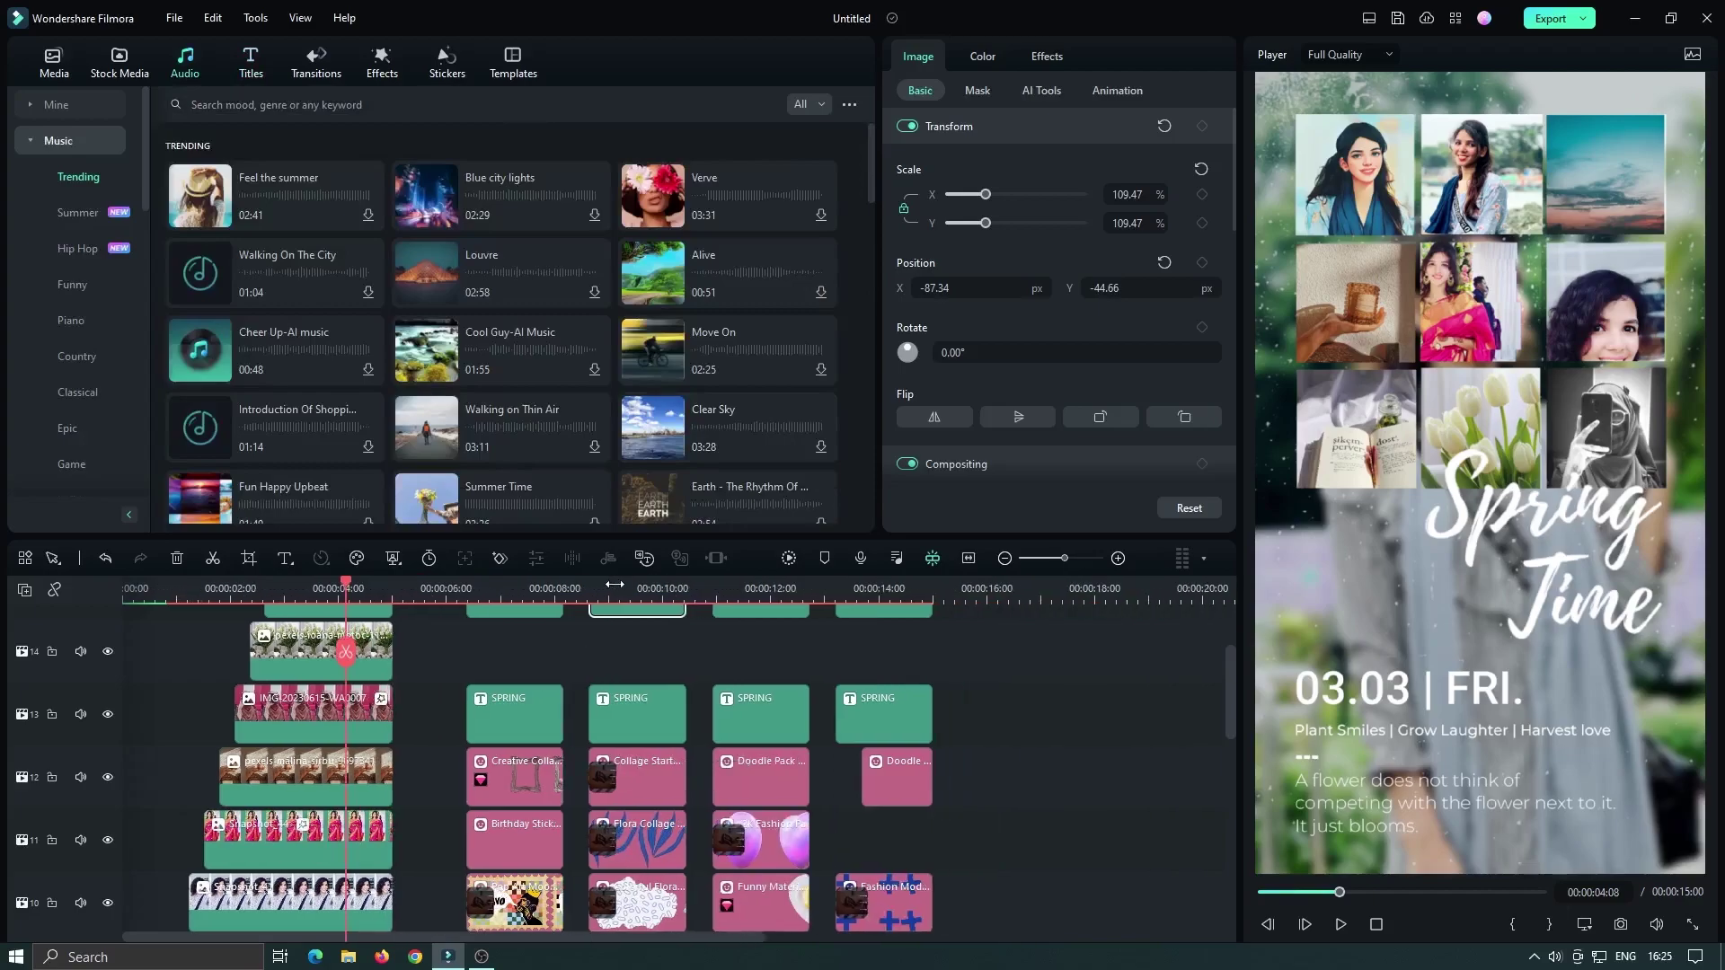
left_click(790, 558)
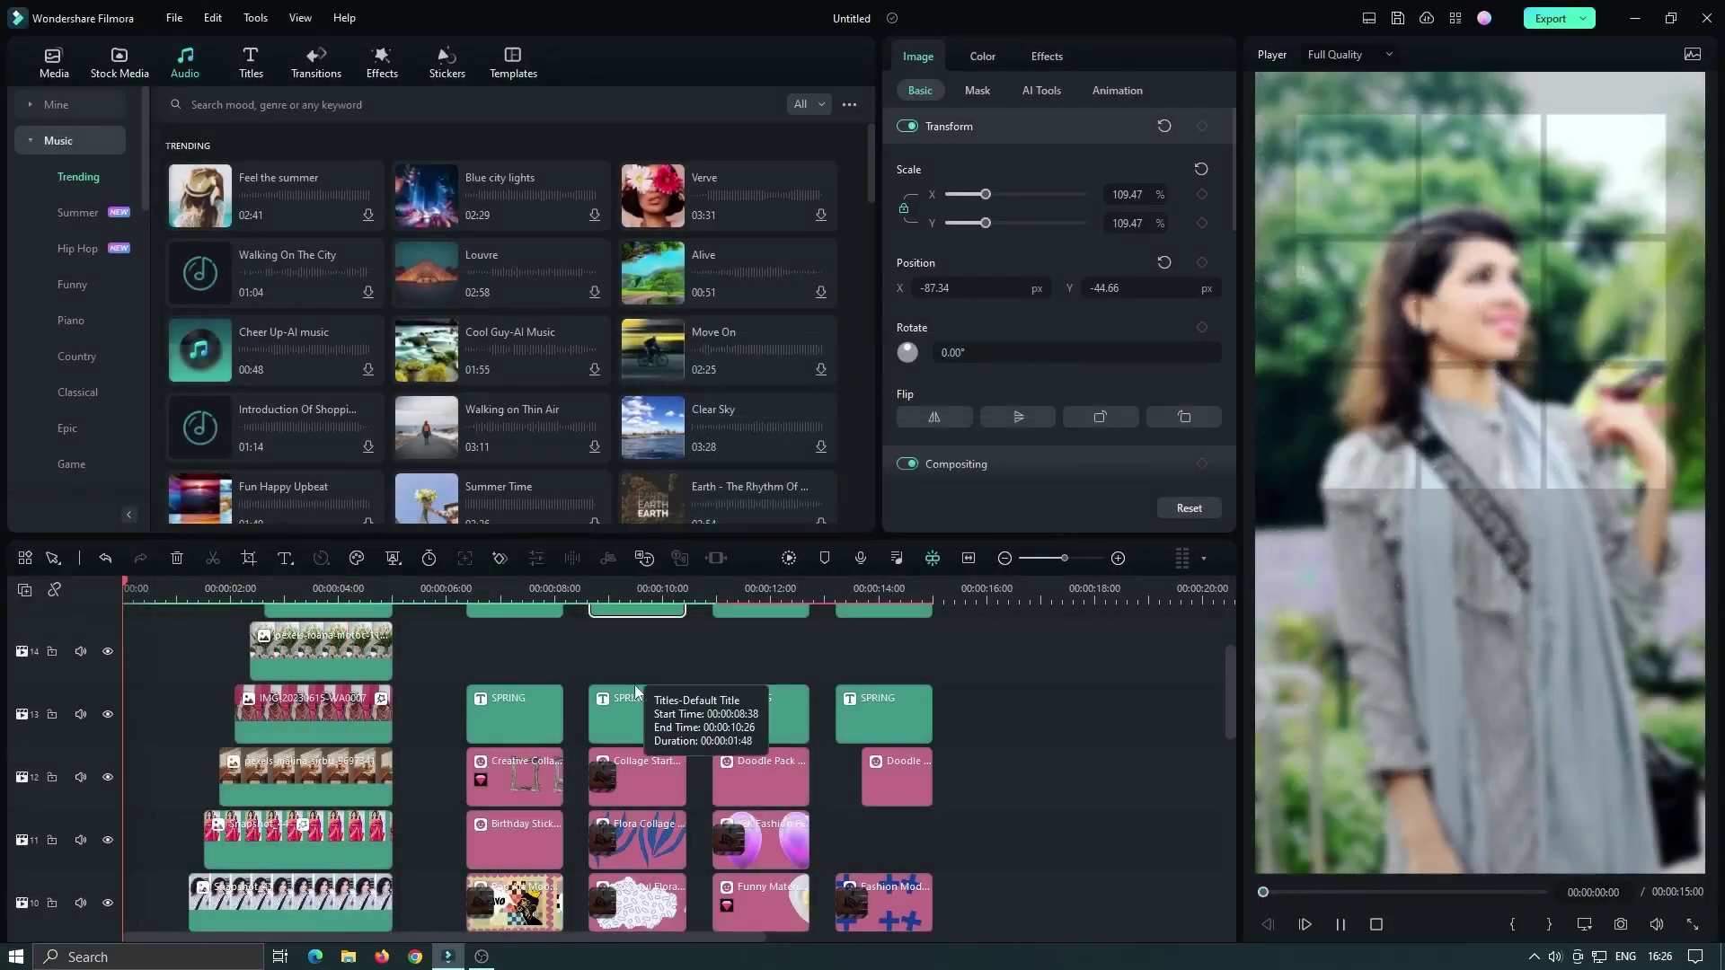
key("space")
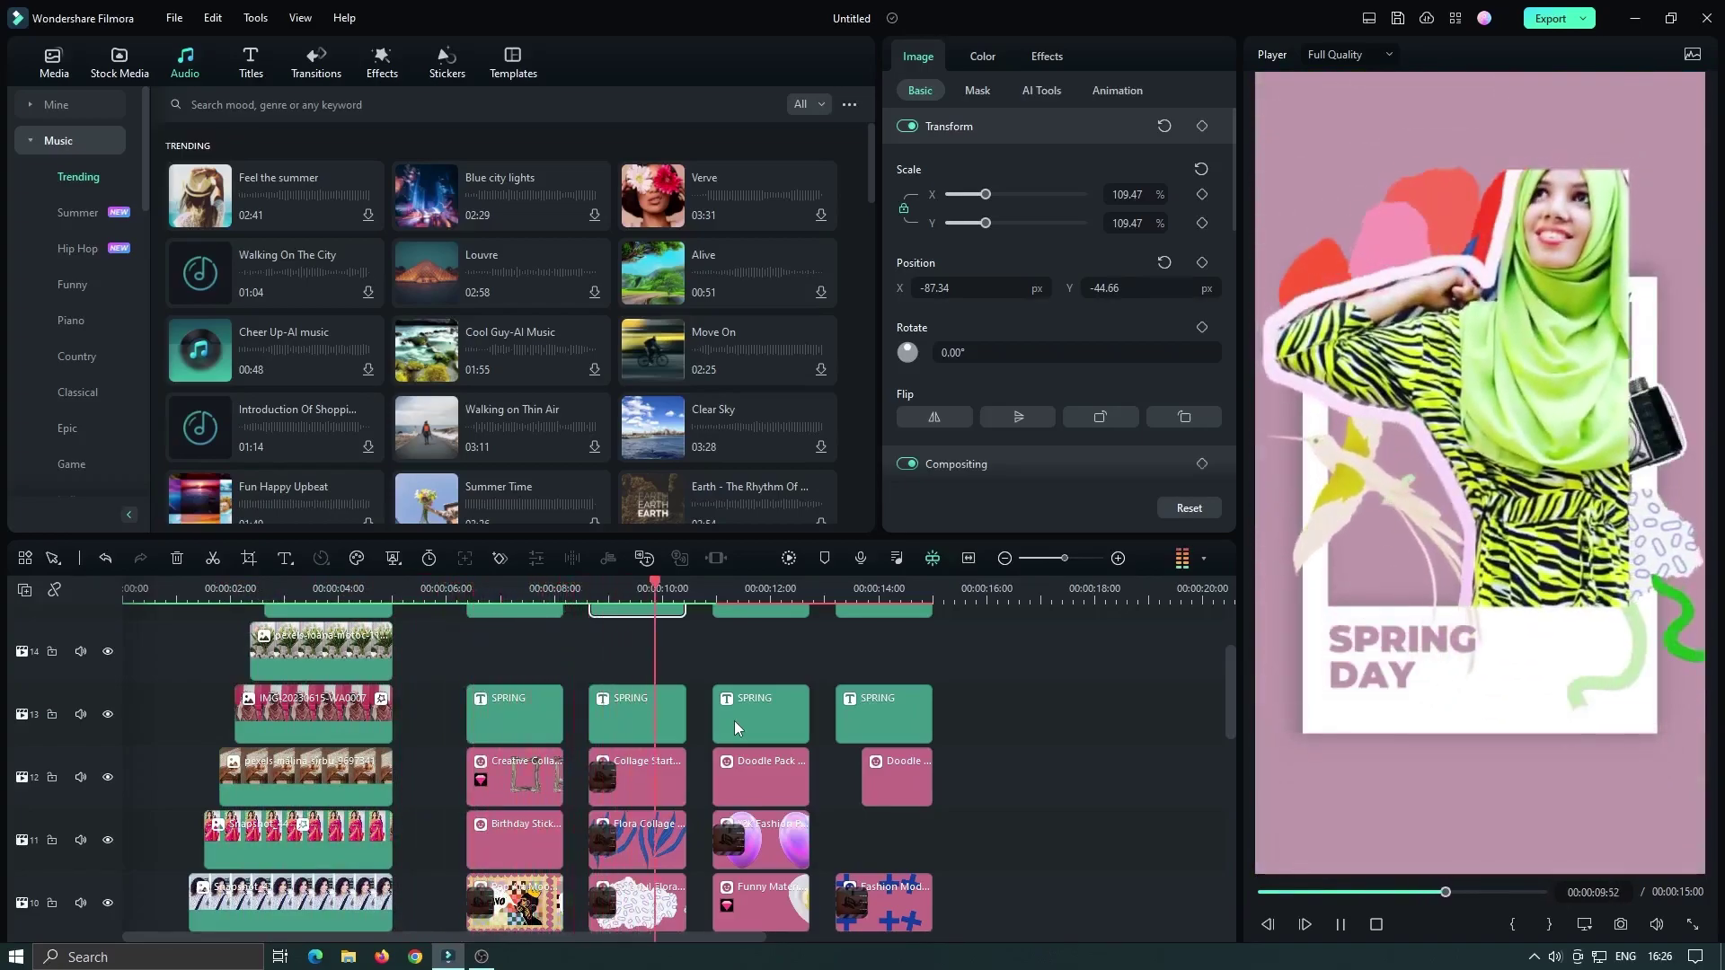
key("space")
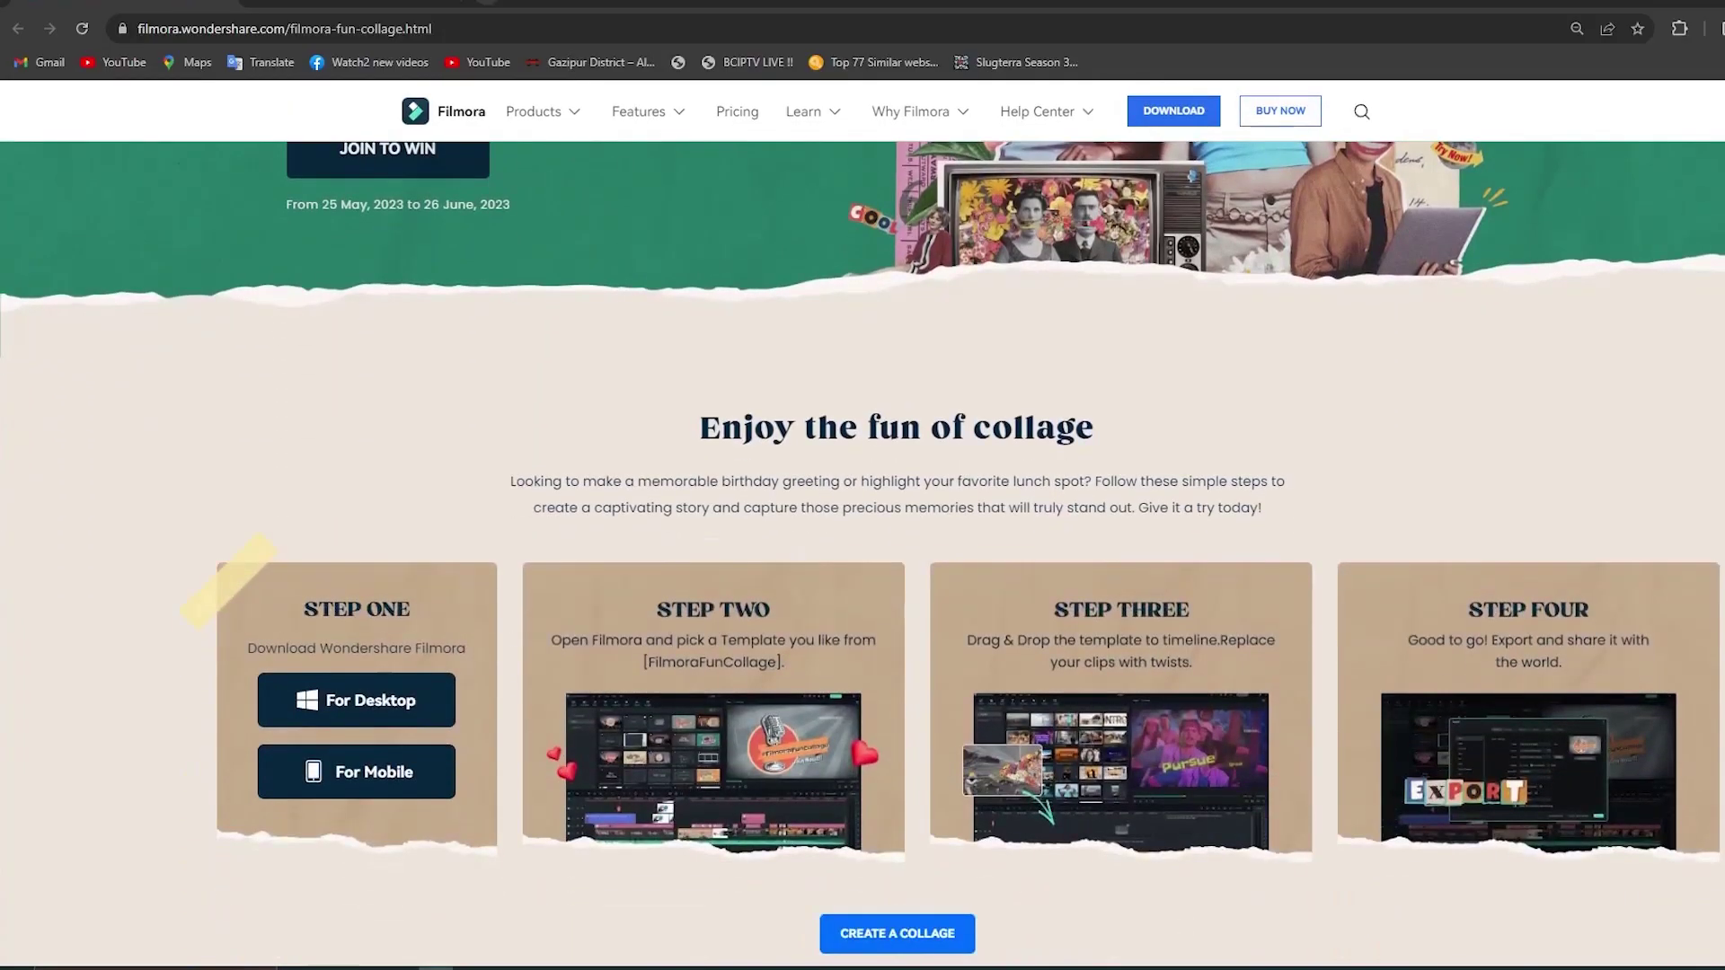
Step: Scroll through the fun-collage page's four steps, prizes, Do/Don't rules and template cards
scroll(863, 480, "down", 9)
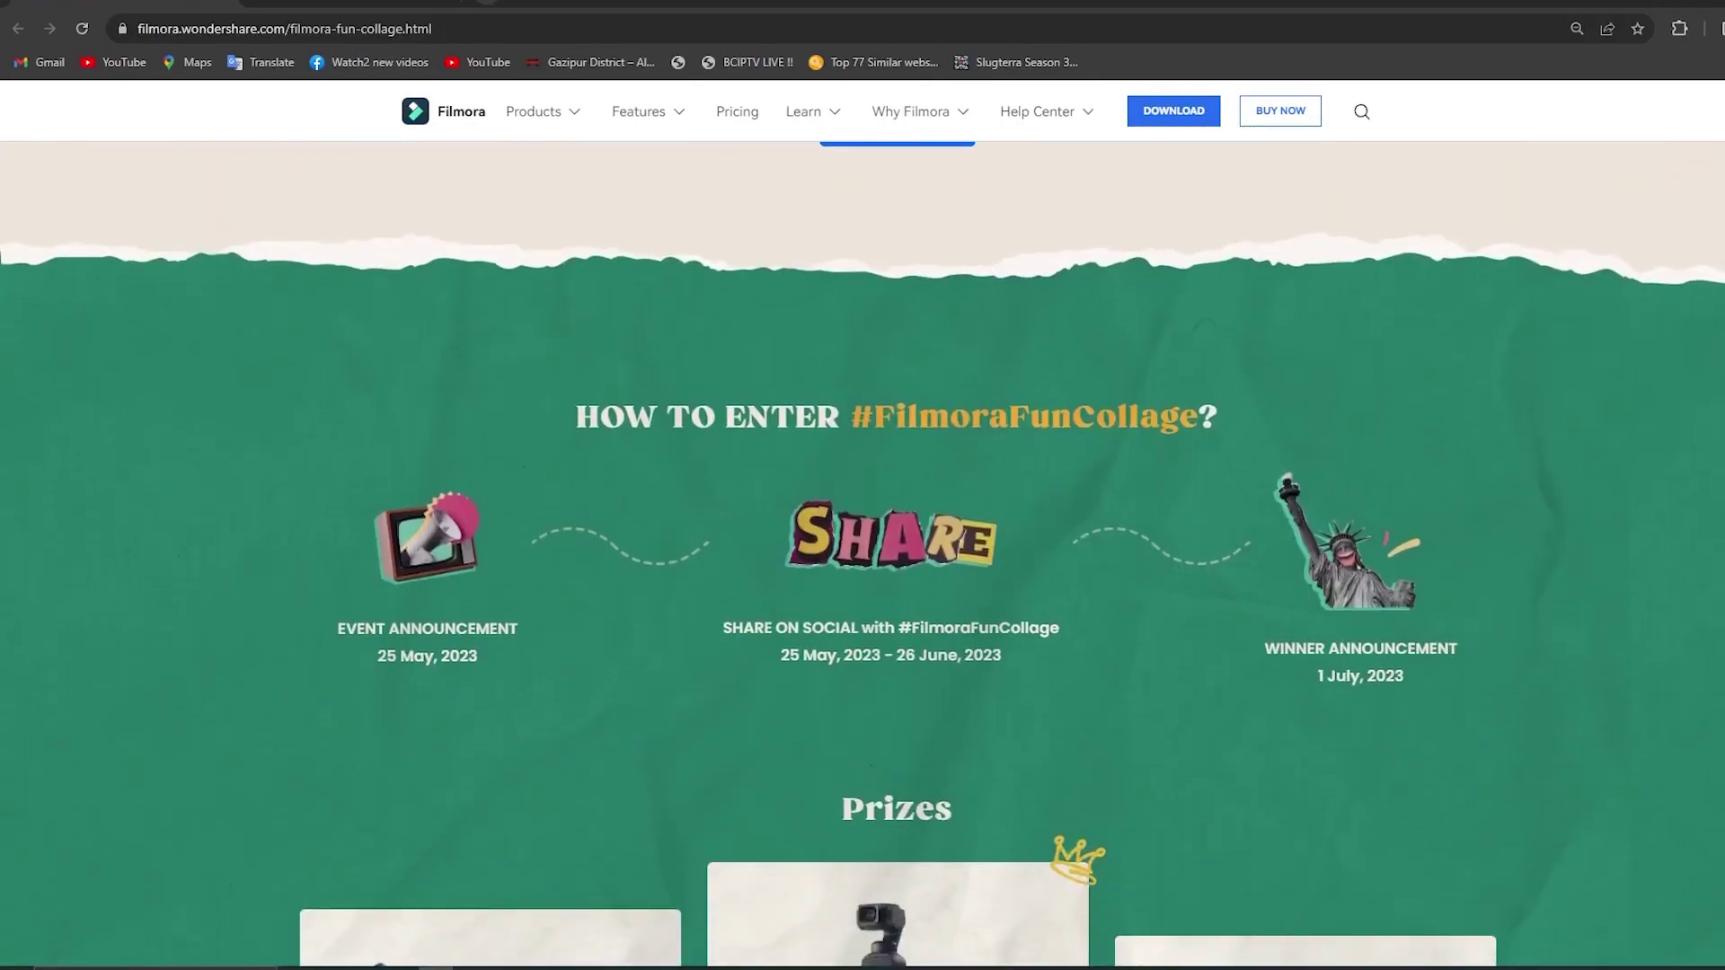
scroll(863, 540, "down", 8)
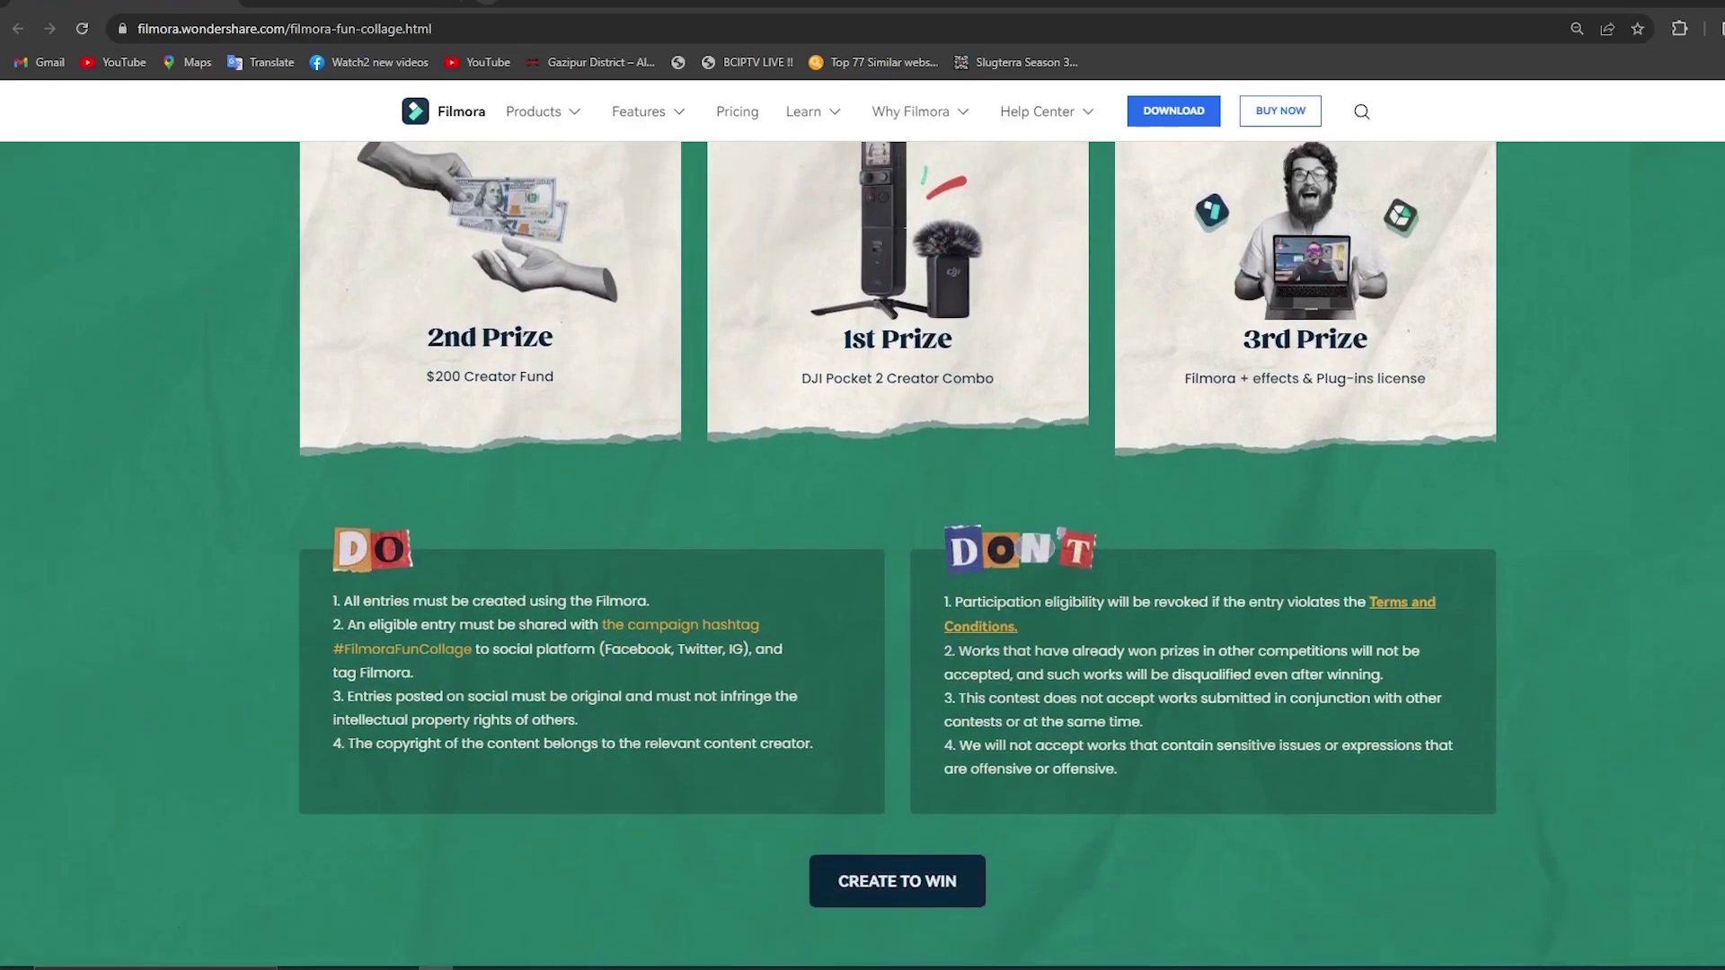
scroll(863, 539, "down", 8)
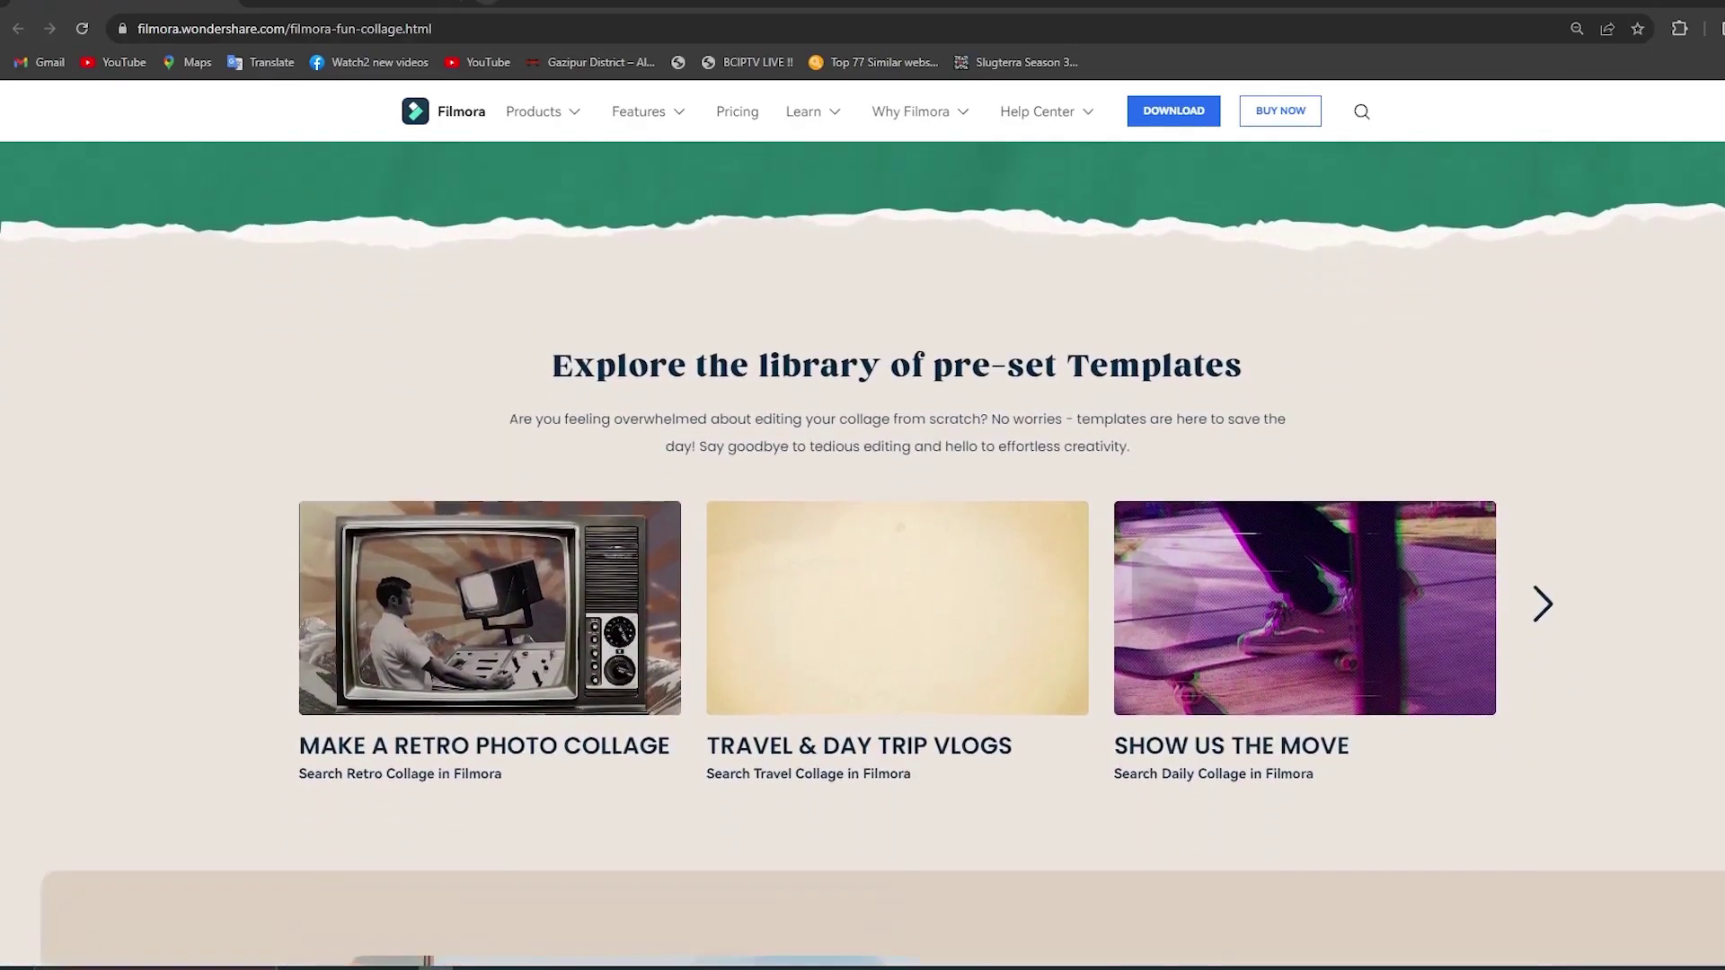
scroll(863, 539, "down", 2)
scroll(862, 539, "down", 6)
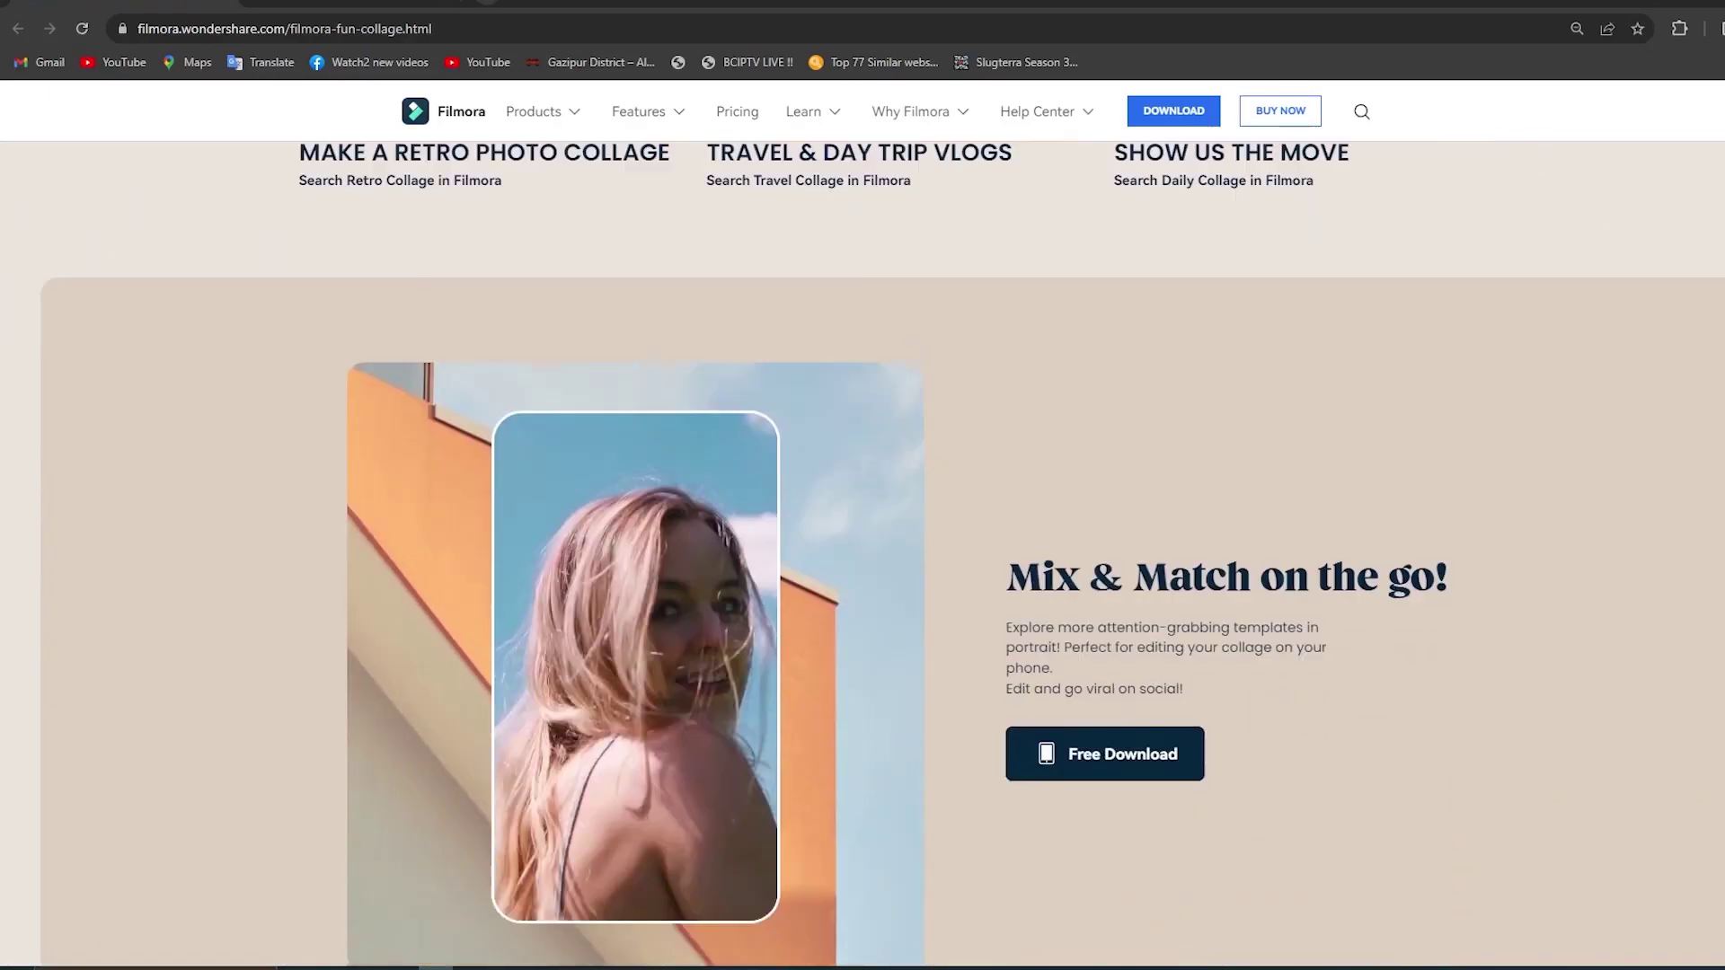
scroll(863, 540, "down", 3)
scroll(862, 539, "down", 12)
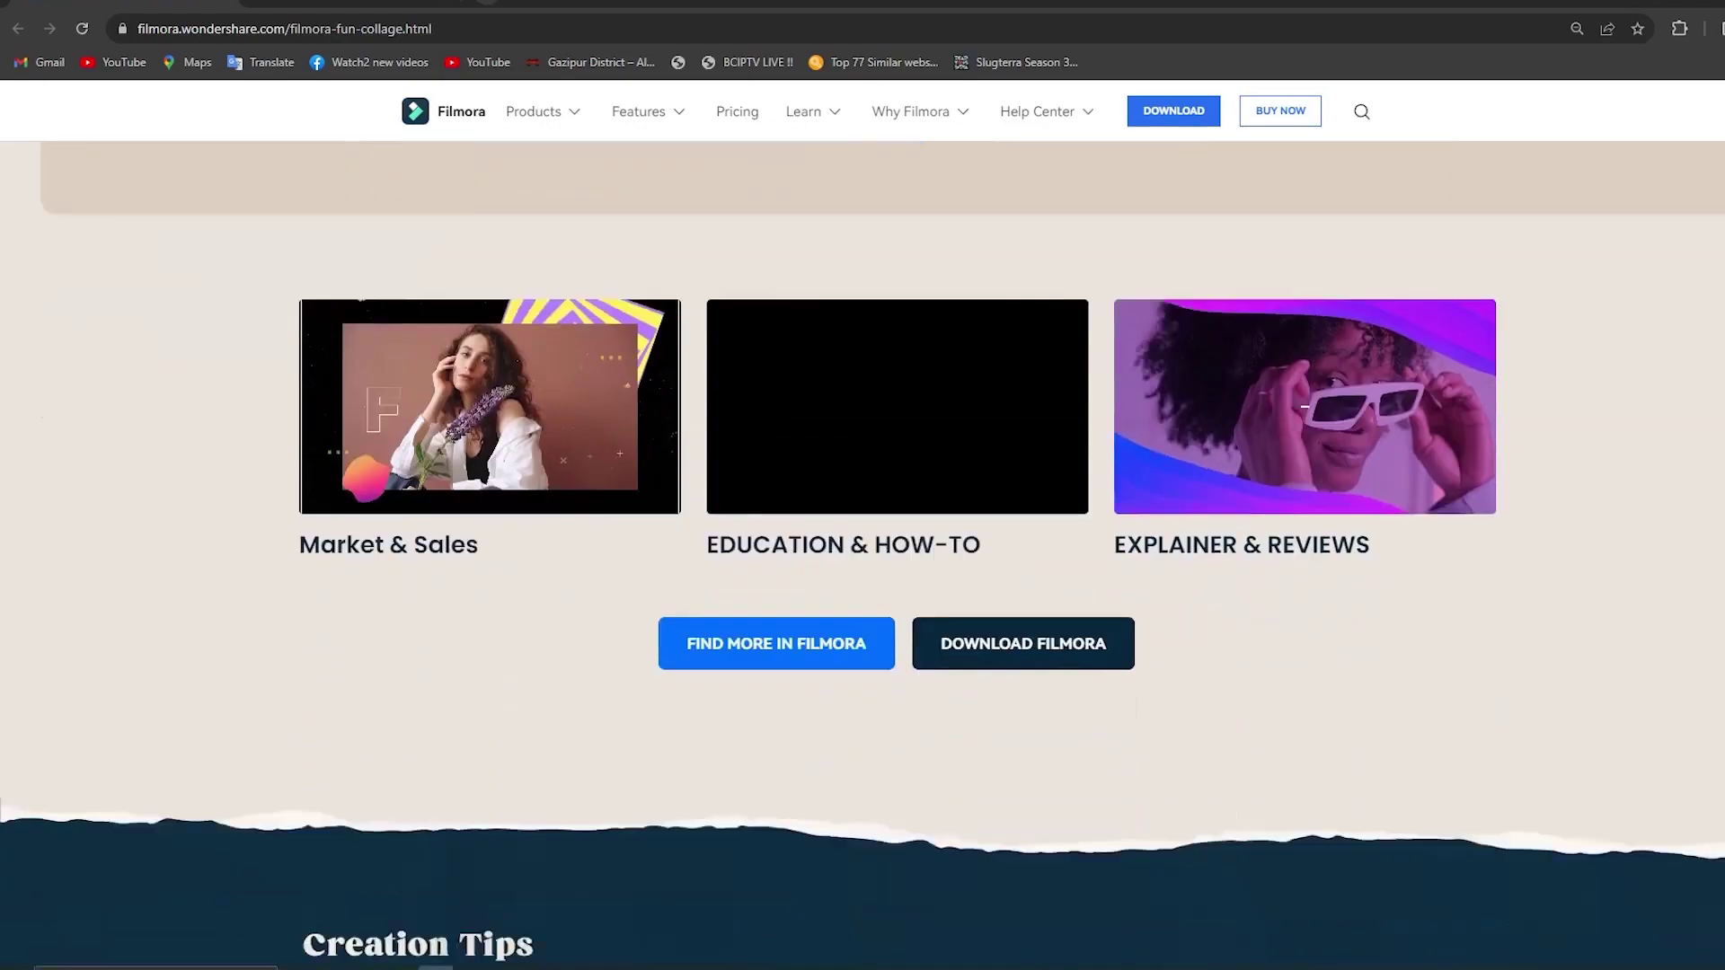